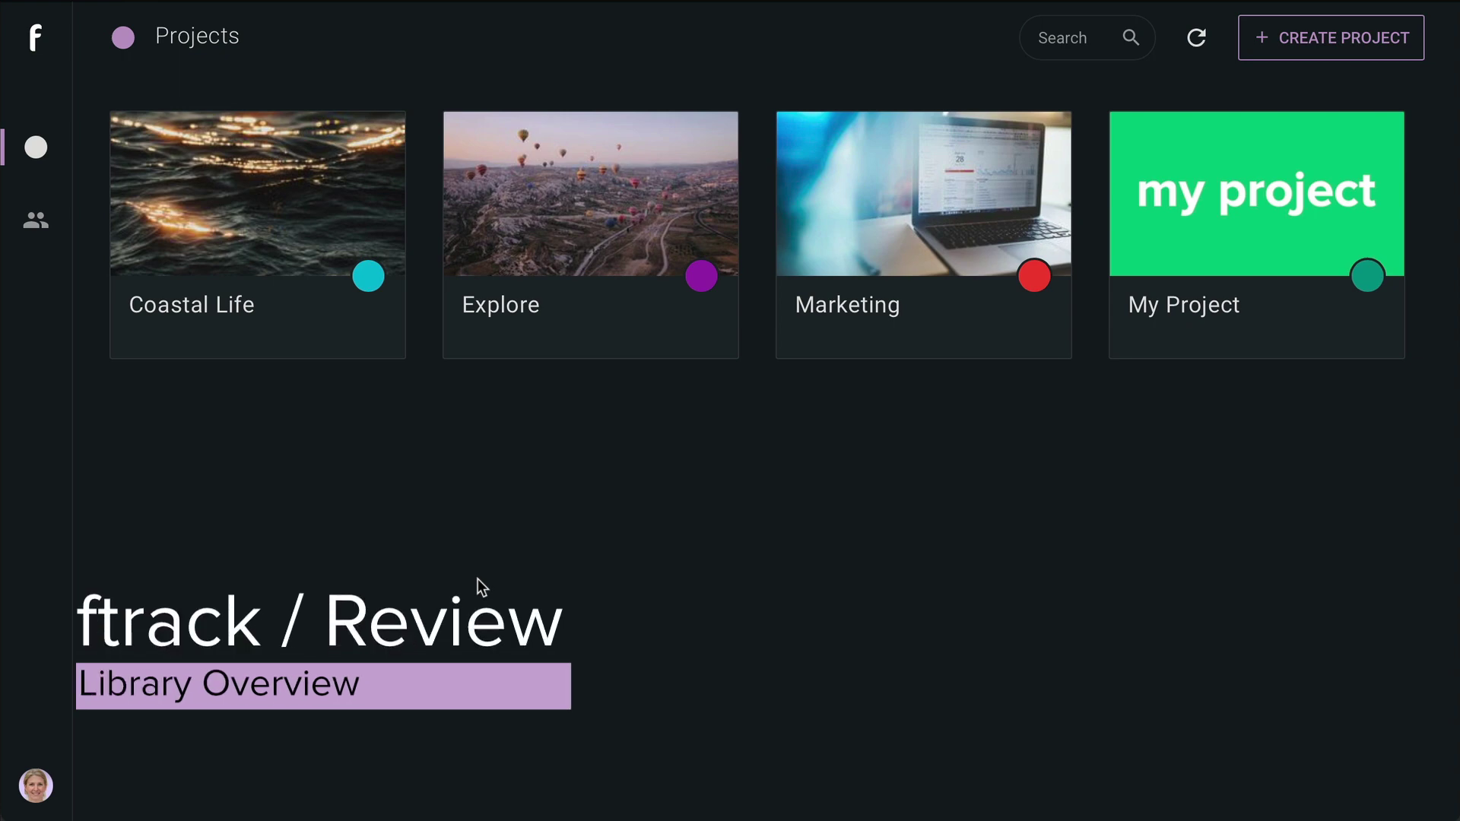
- Enter the Coastal Life project and go to its asset library
click(264, 196)
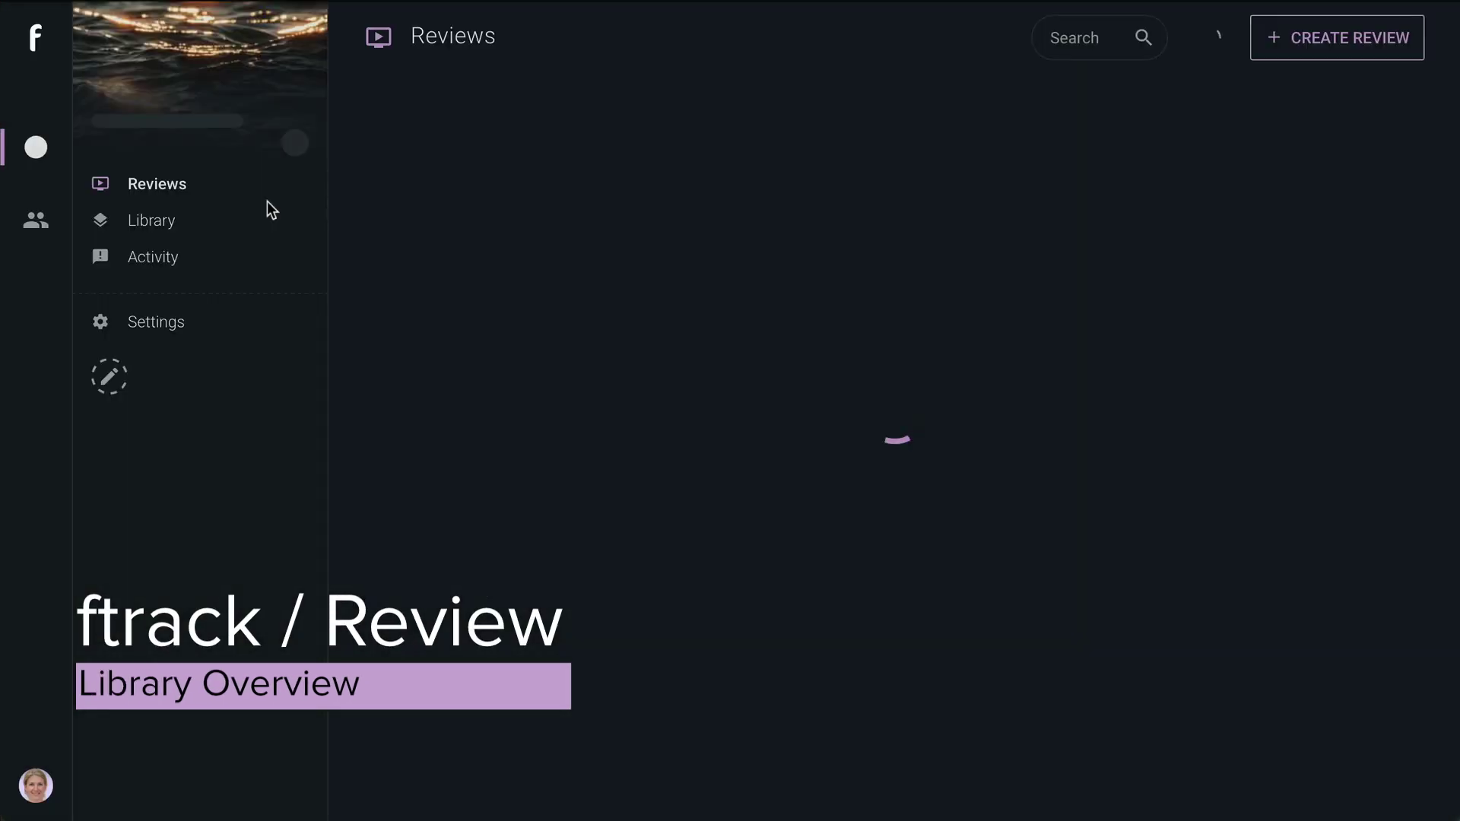
click(153, 223)
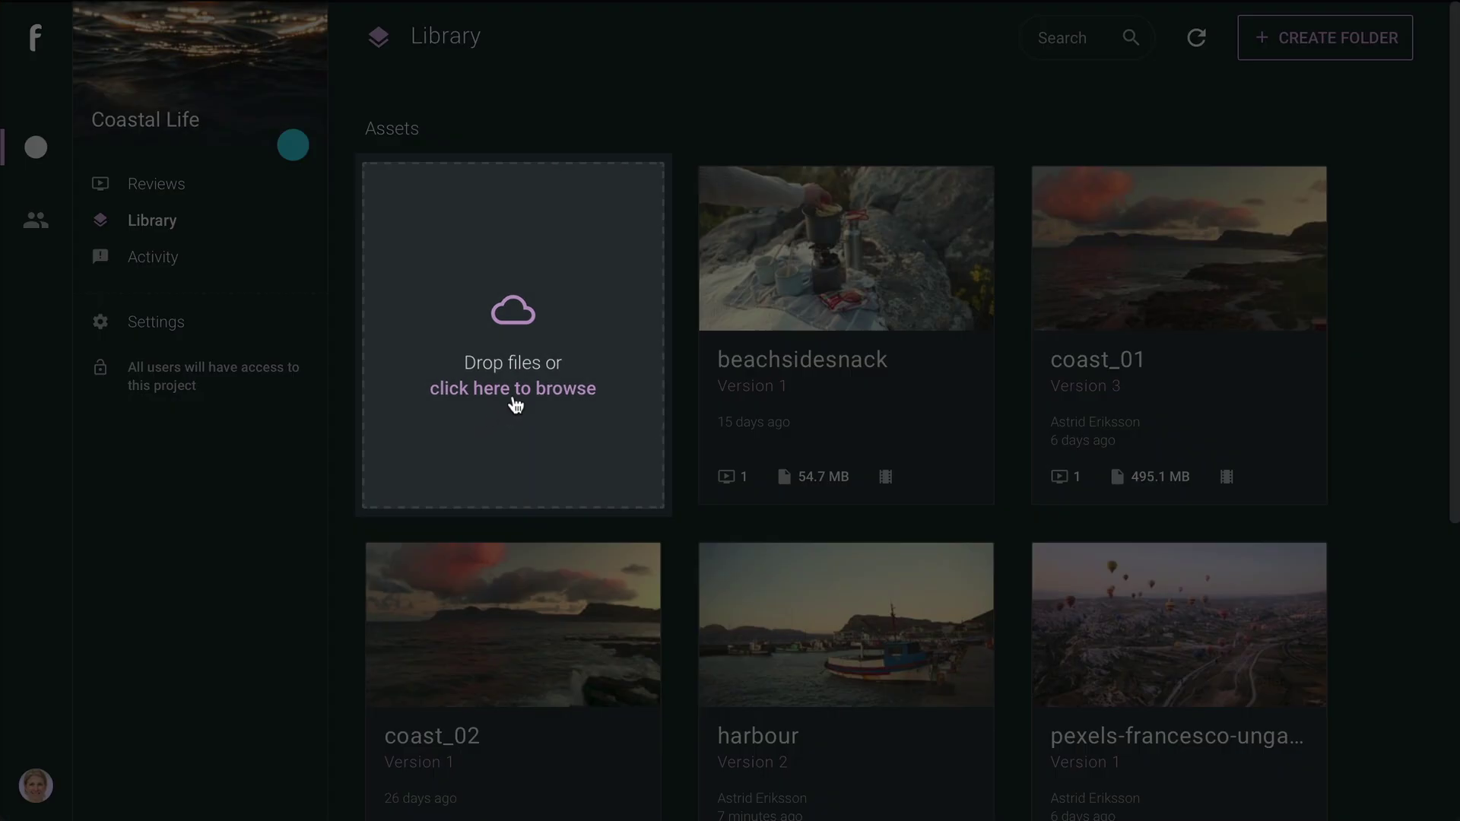
- Upload the coast_01.mp4 clip from the file browser
click(522, 389)
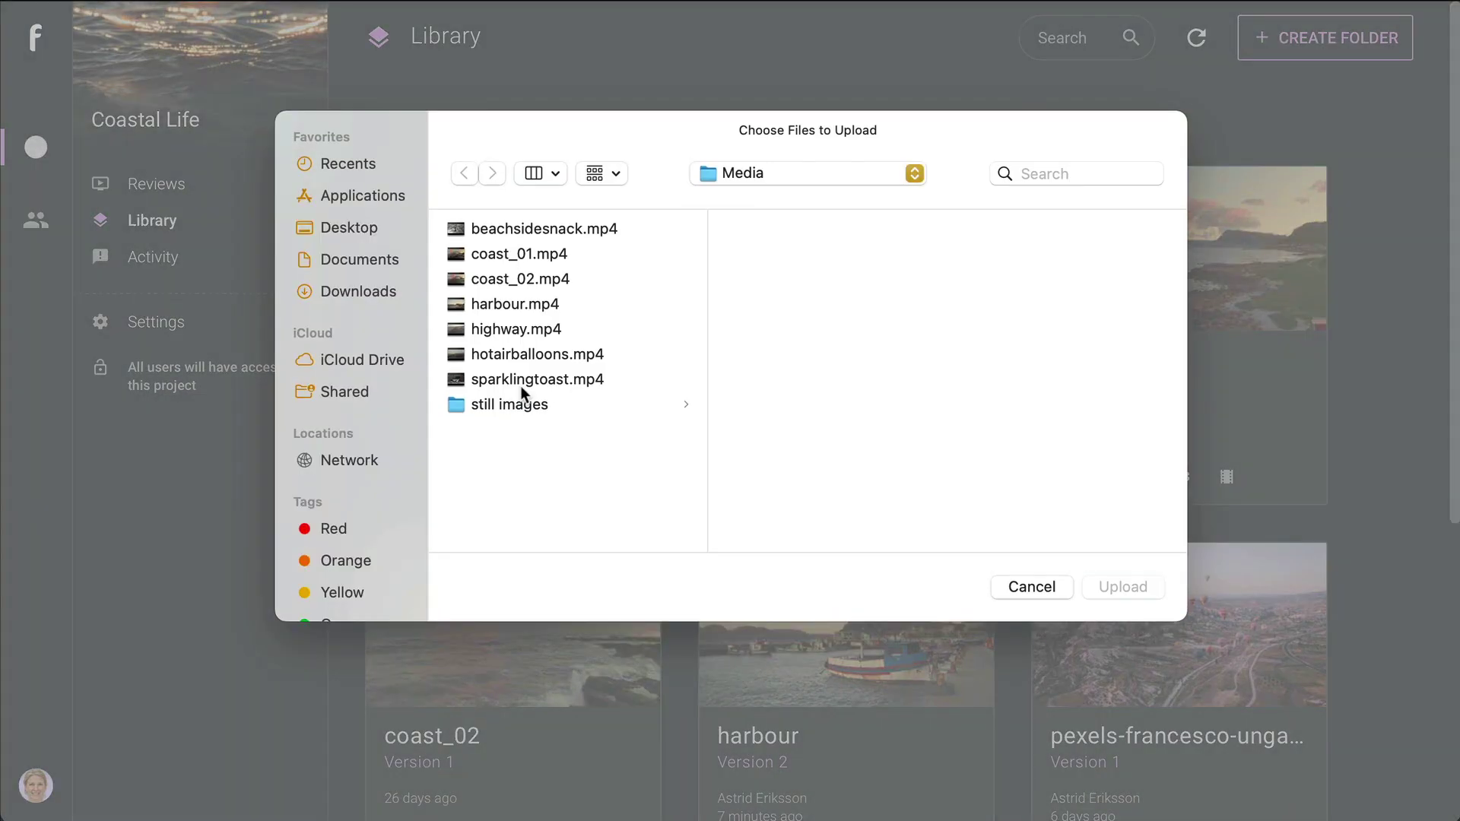
click(537, 253)
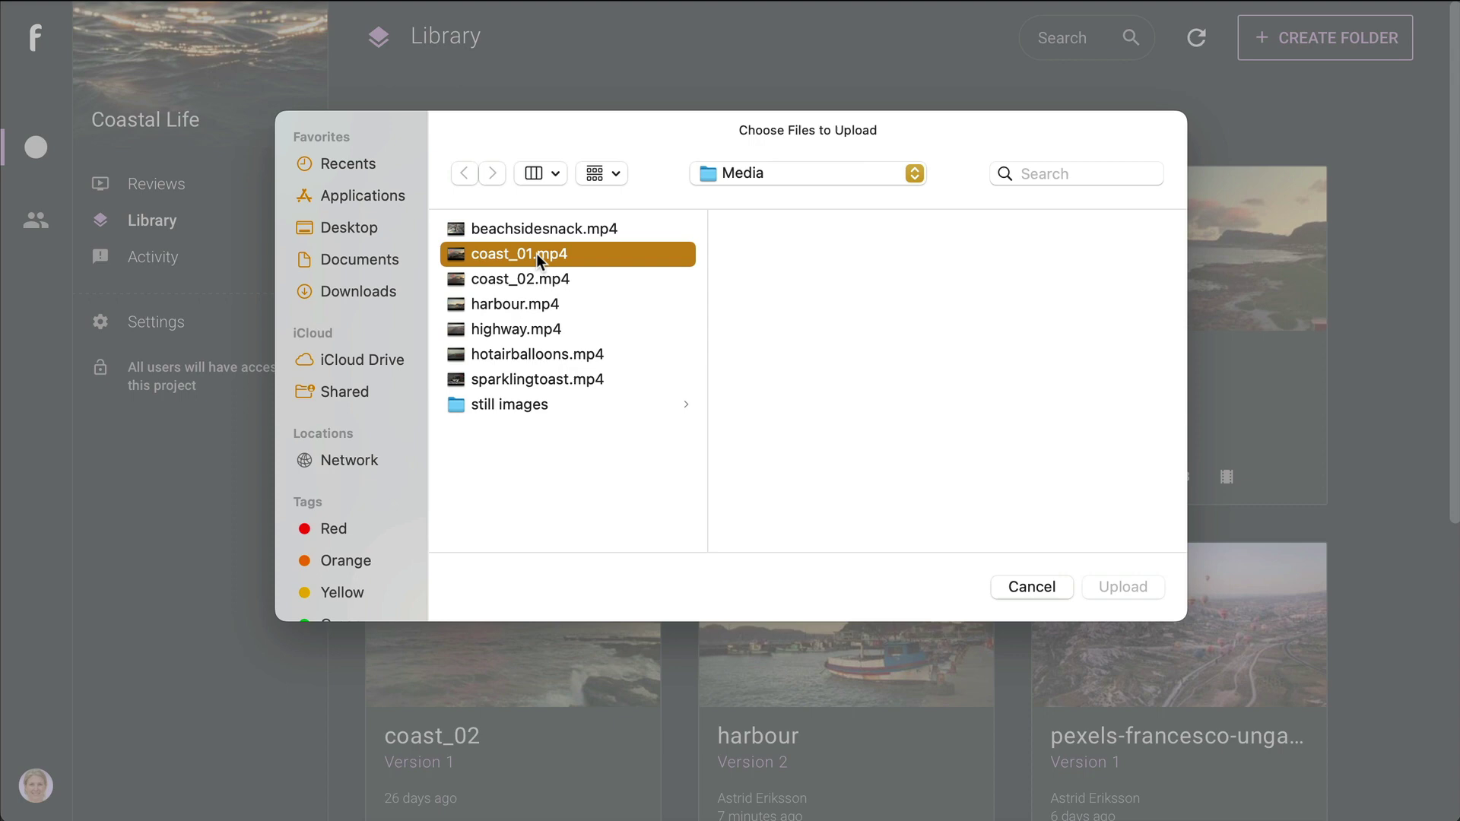
click(1142, 591)
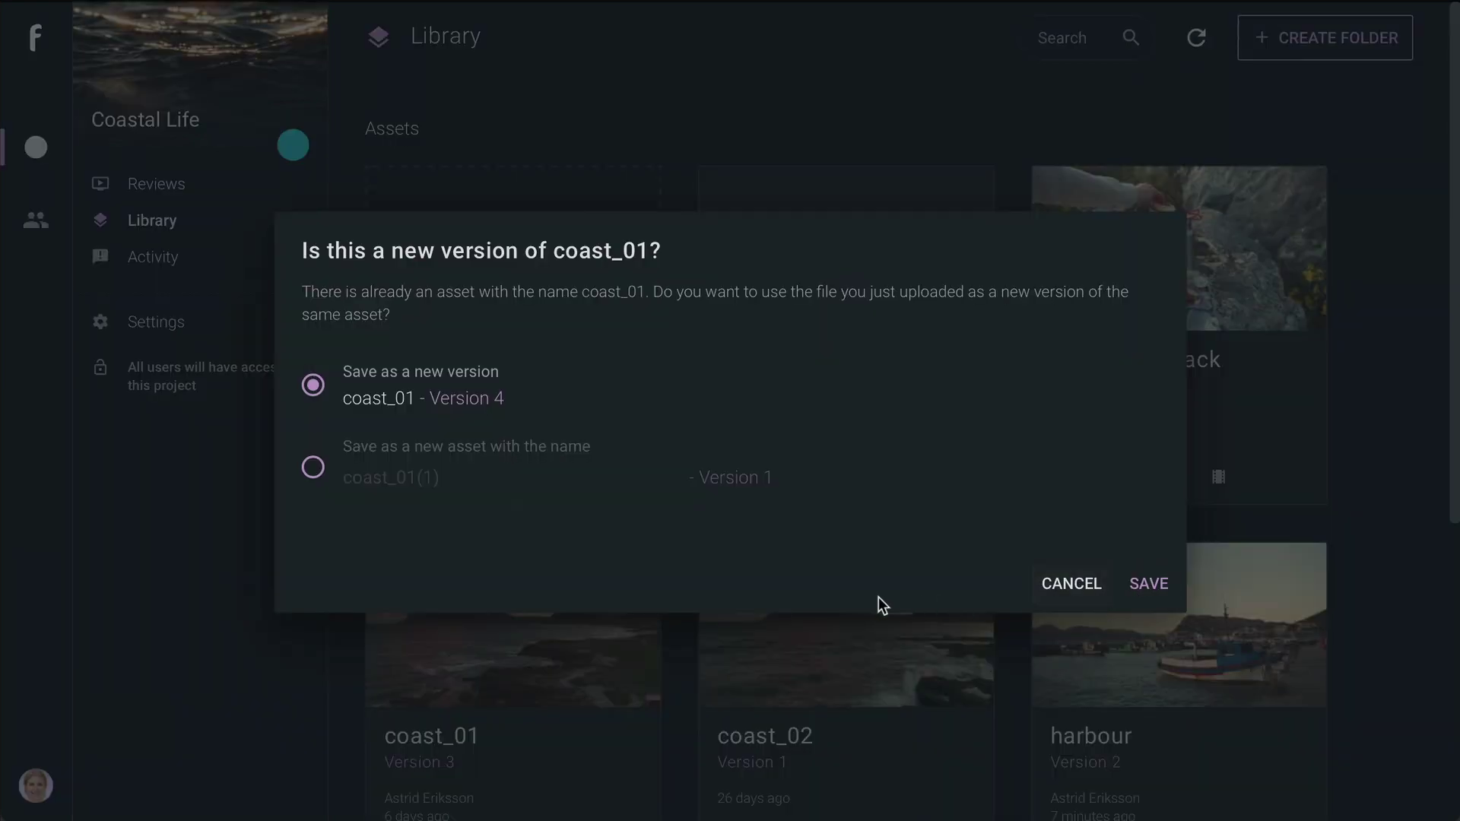
- Save the upload as a separate new asset renamed coast_03
click(313, 468)
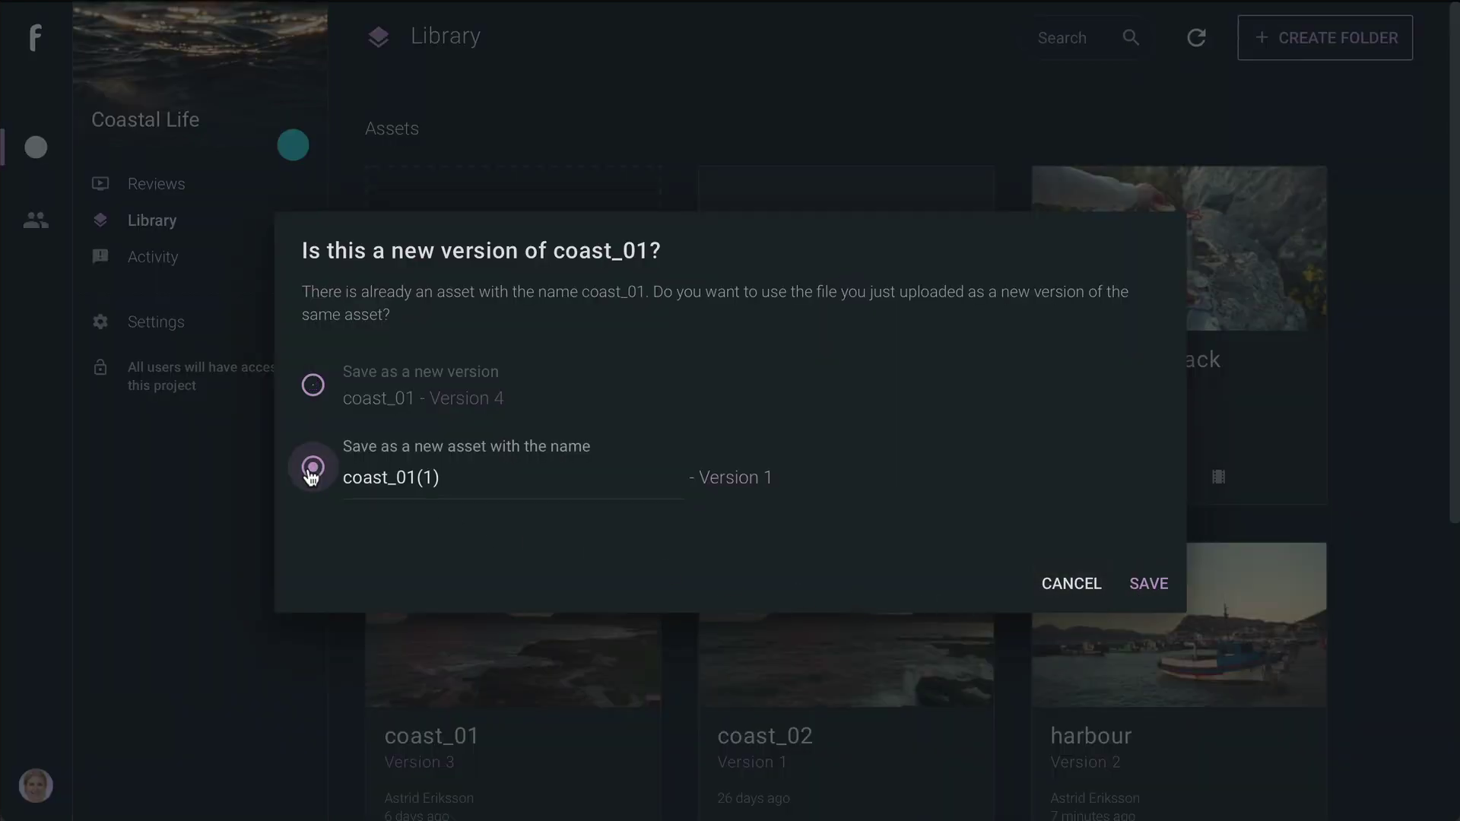
click(472, 474)
key(BackSpace)
key(BackSpace)
key(BackSpace)
key(BackSpace)
key(BackSpace)
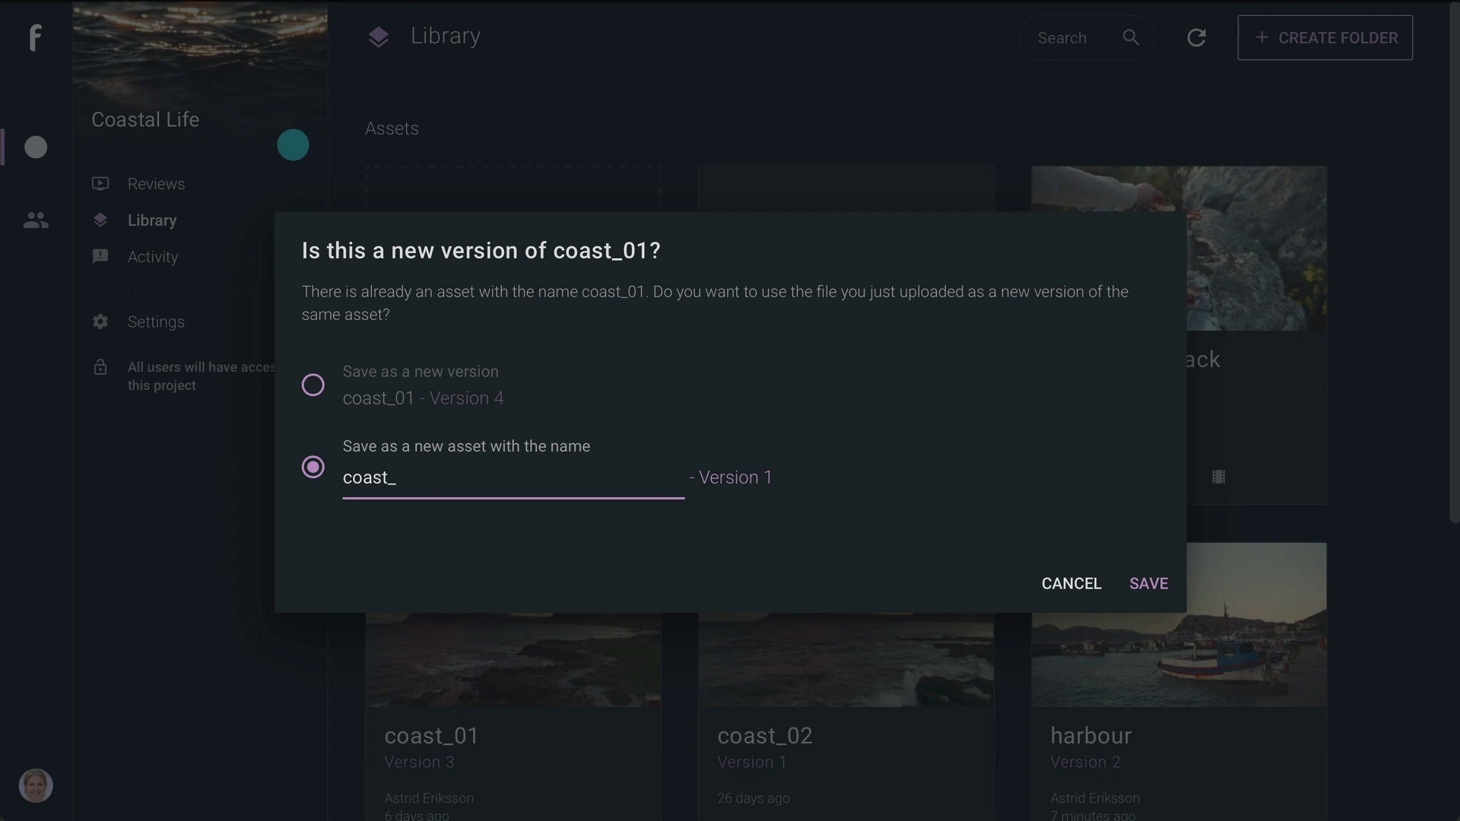
text(03)
click(1140, 587)
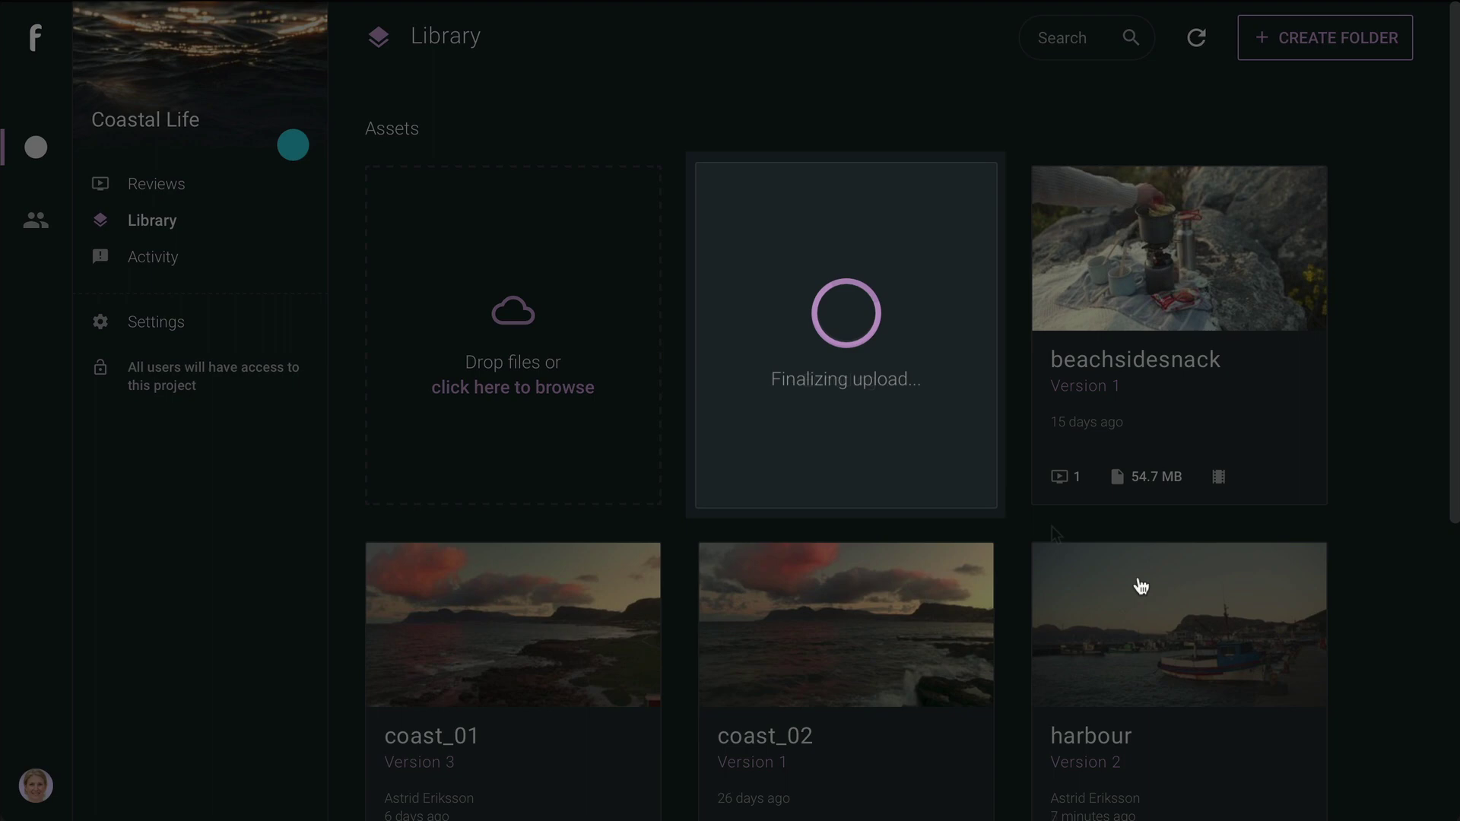
scroll(589, 695, down, 1)
scroll(590, 694, down, 1)
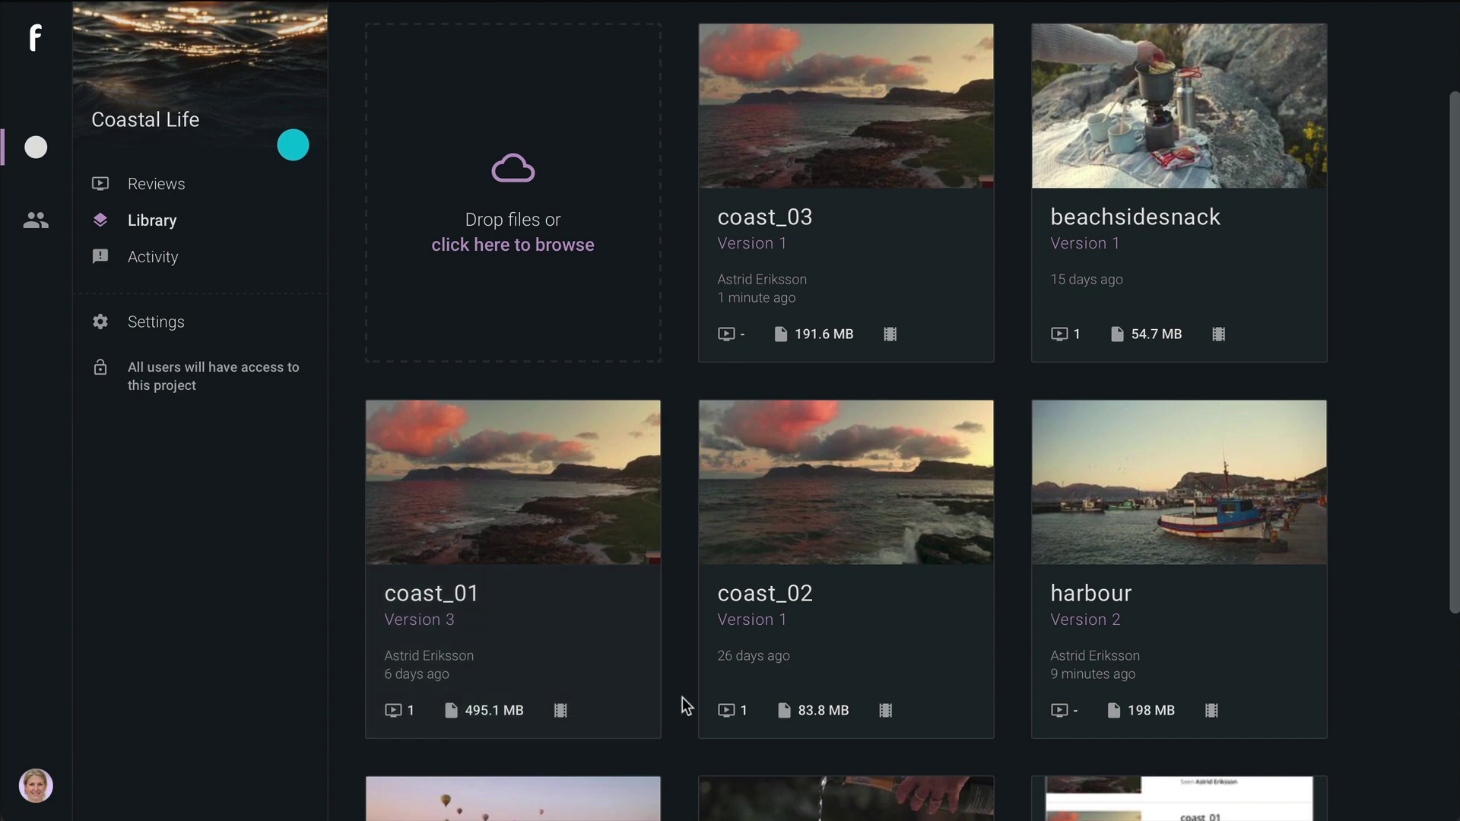
mouse_move(845, 570)
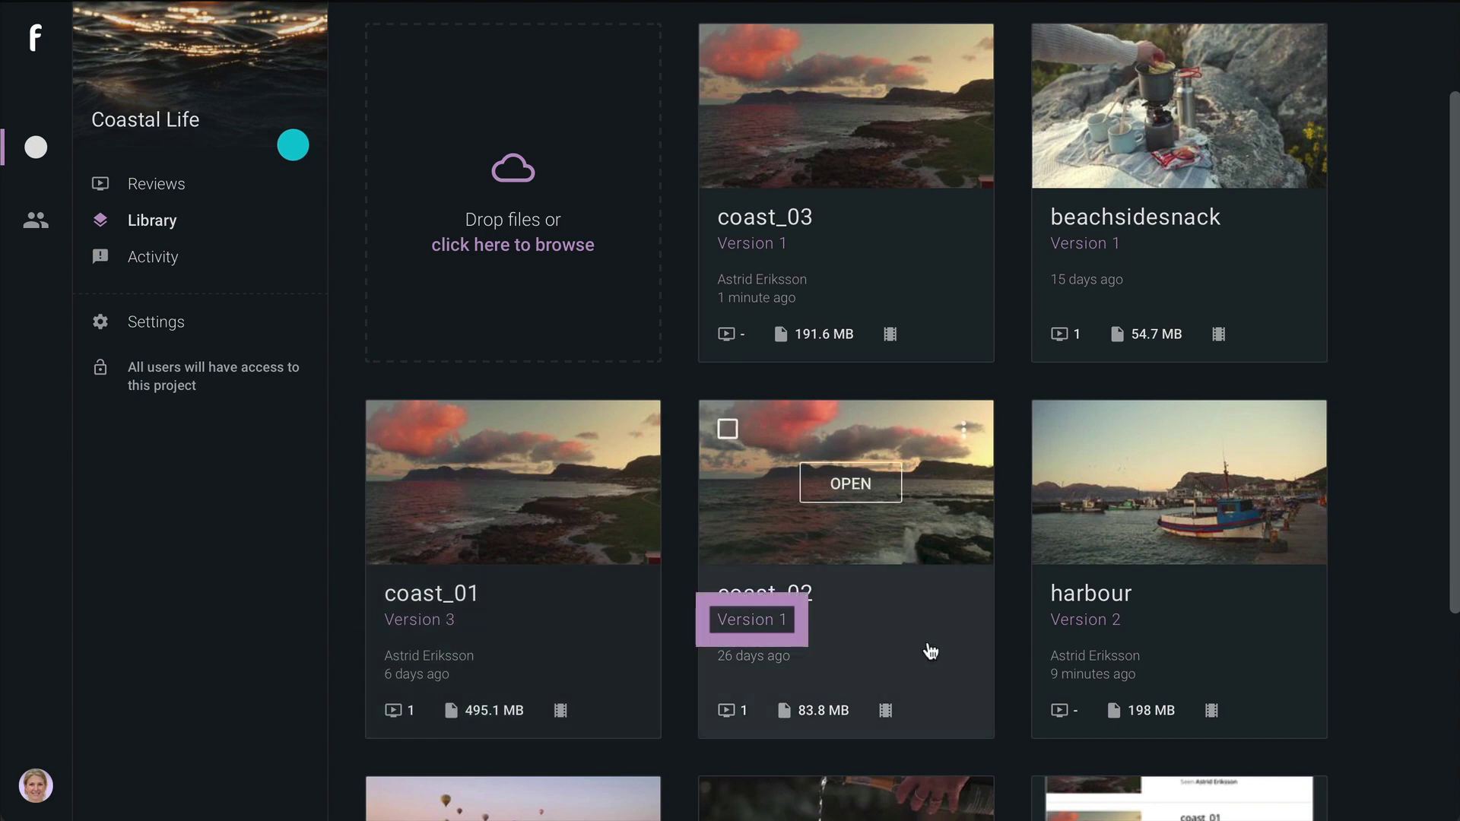
- Drag coast_02 onto coast_01 so it becomes coast_01 Version 4
drag(930, 651, 616, 654)
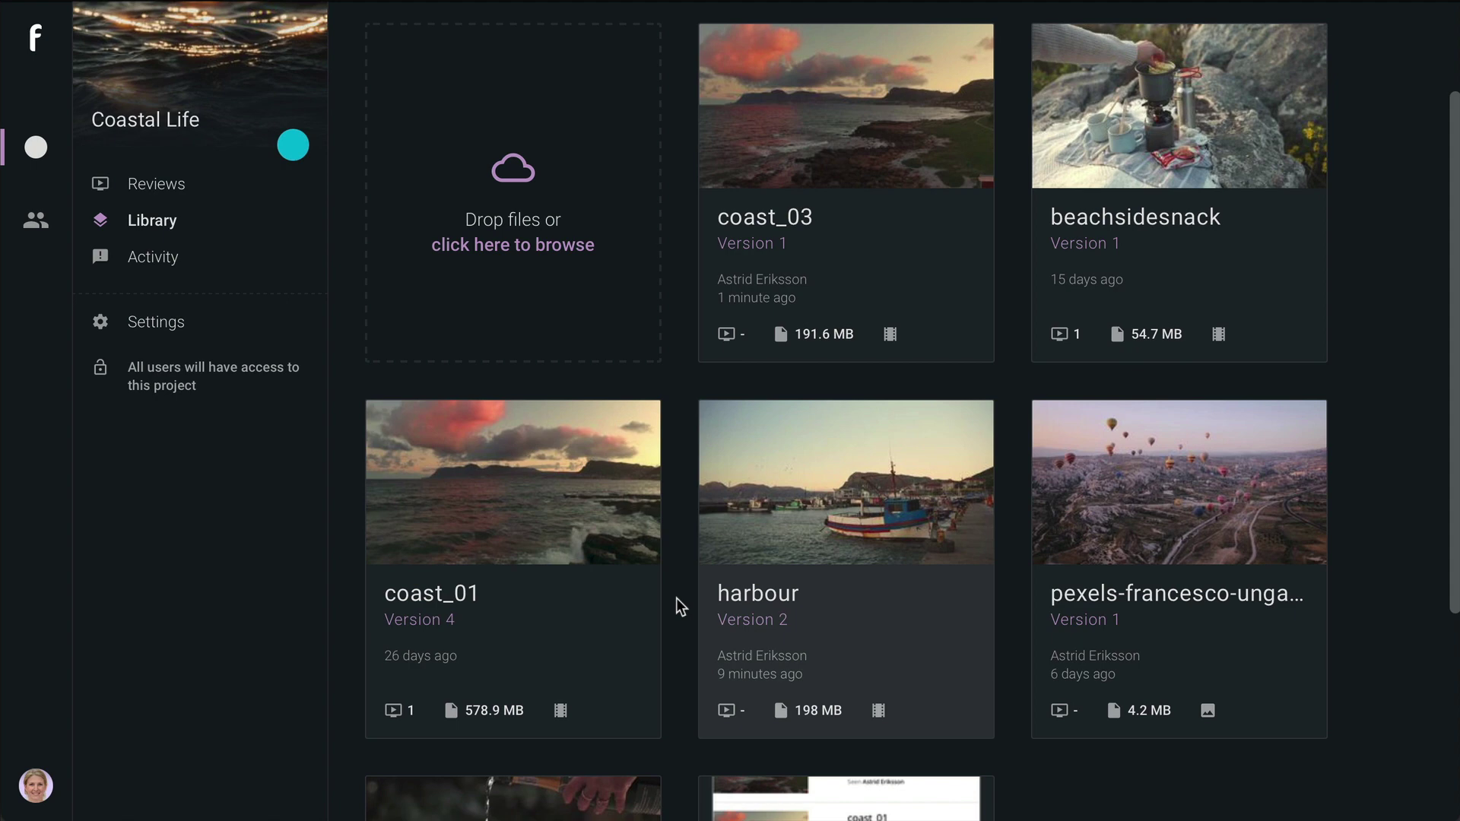
scroll(680, 607, up, 2)
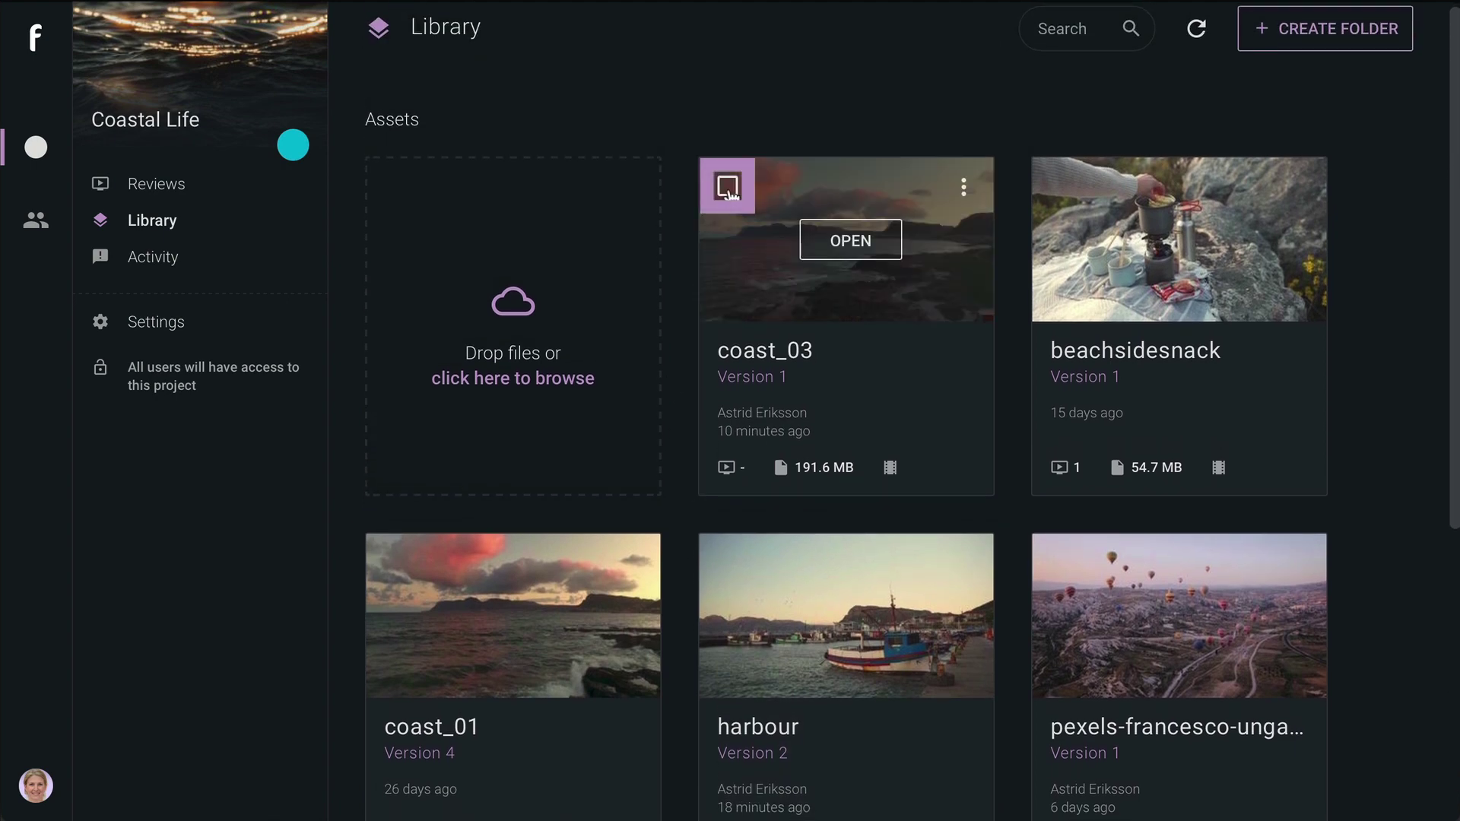
click(730, 192)
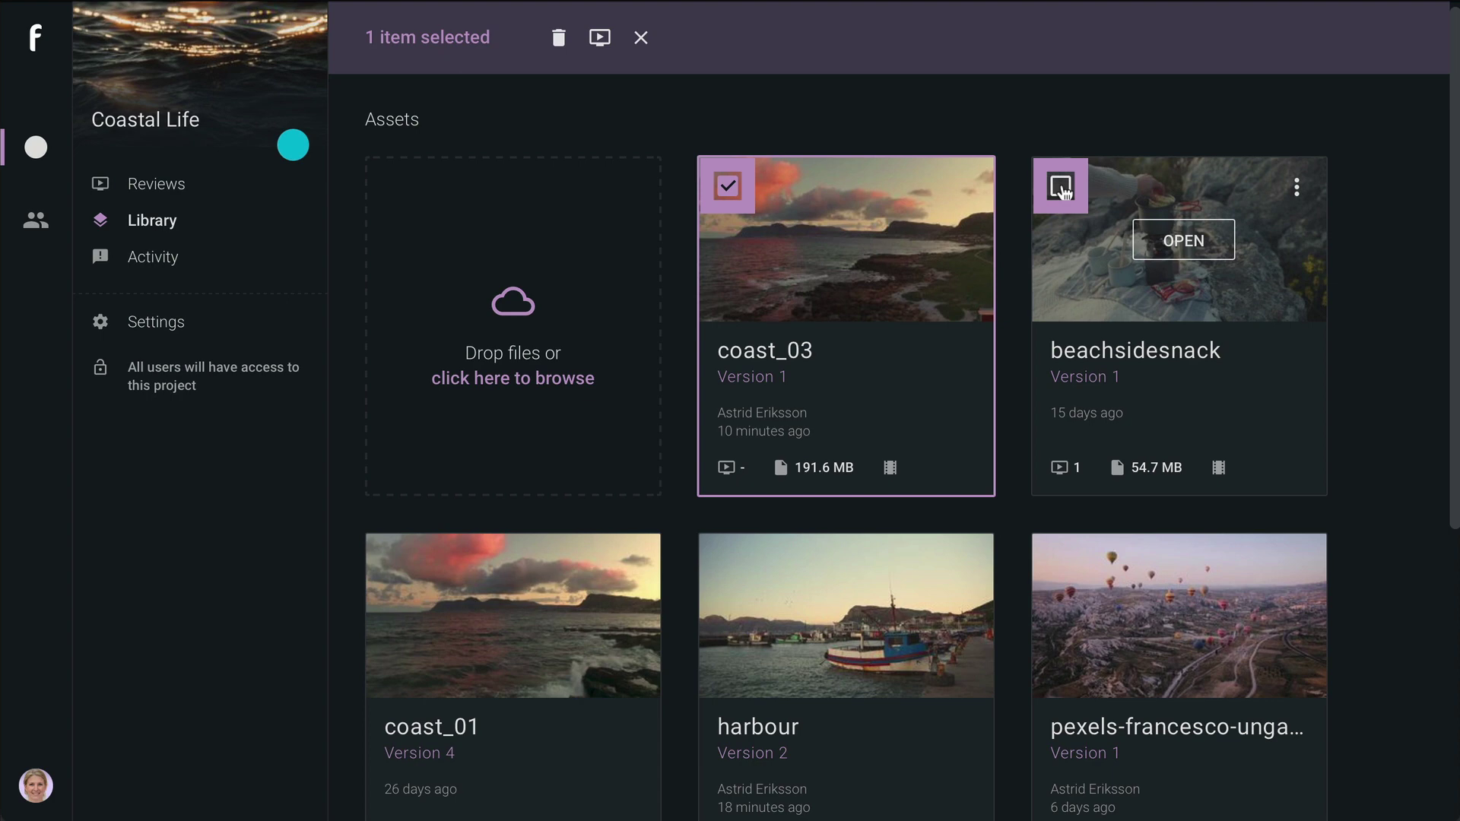
click(1063, 192)
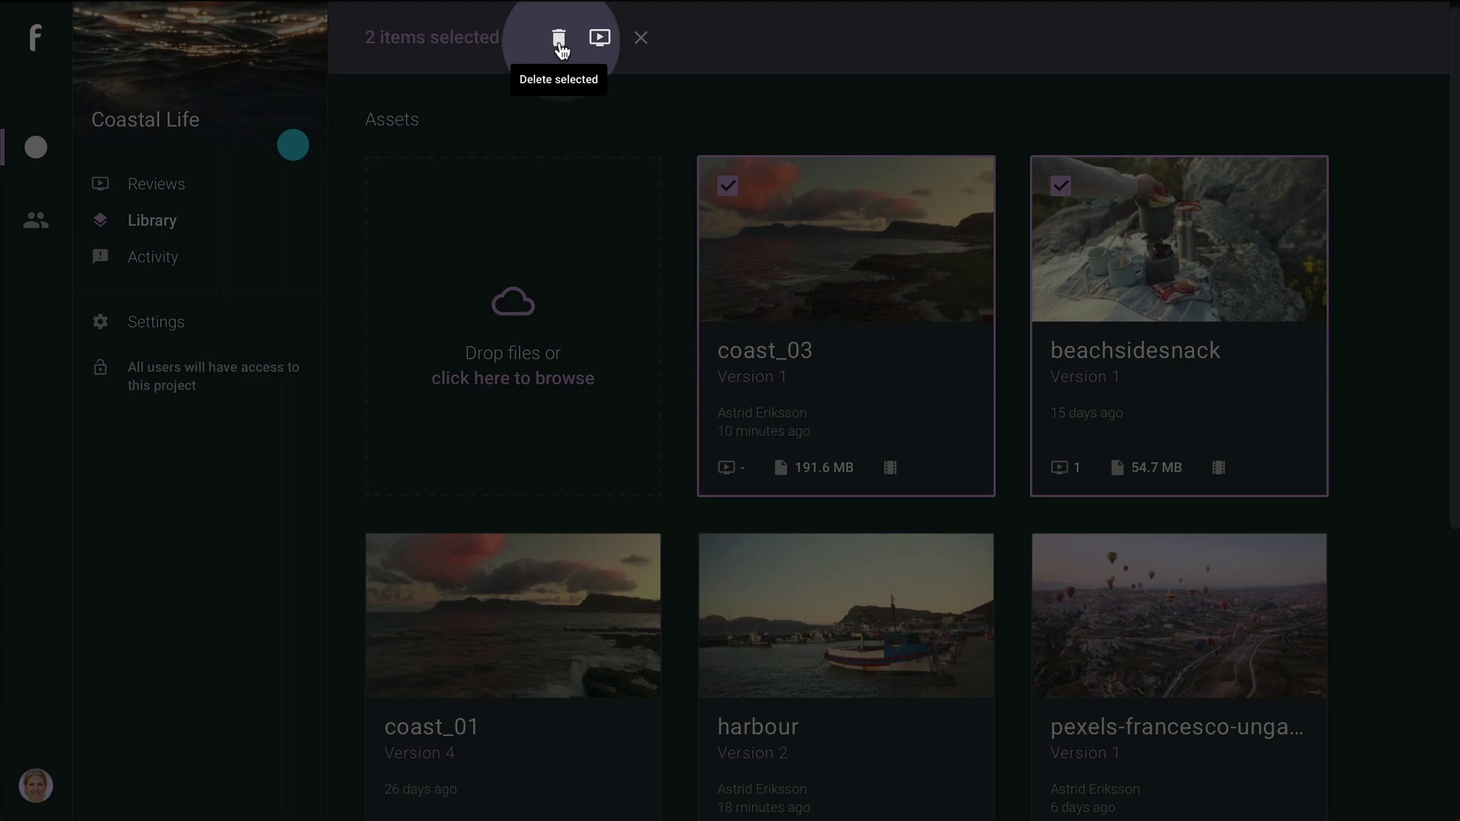
click(559, 42)
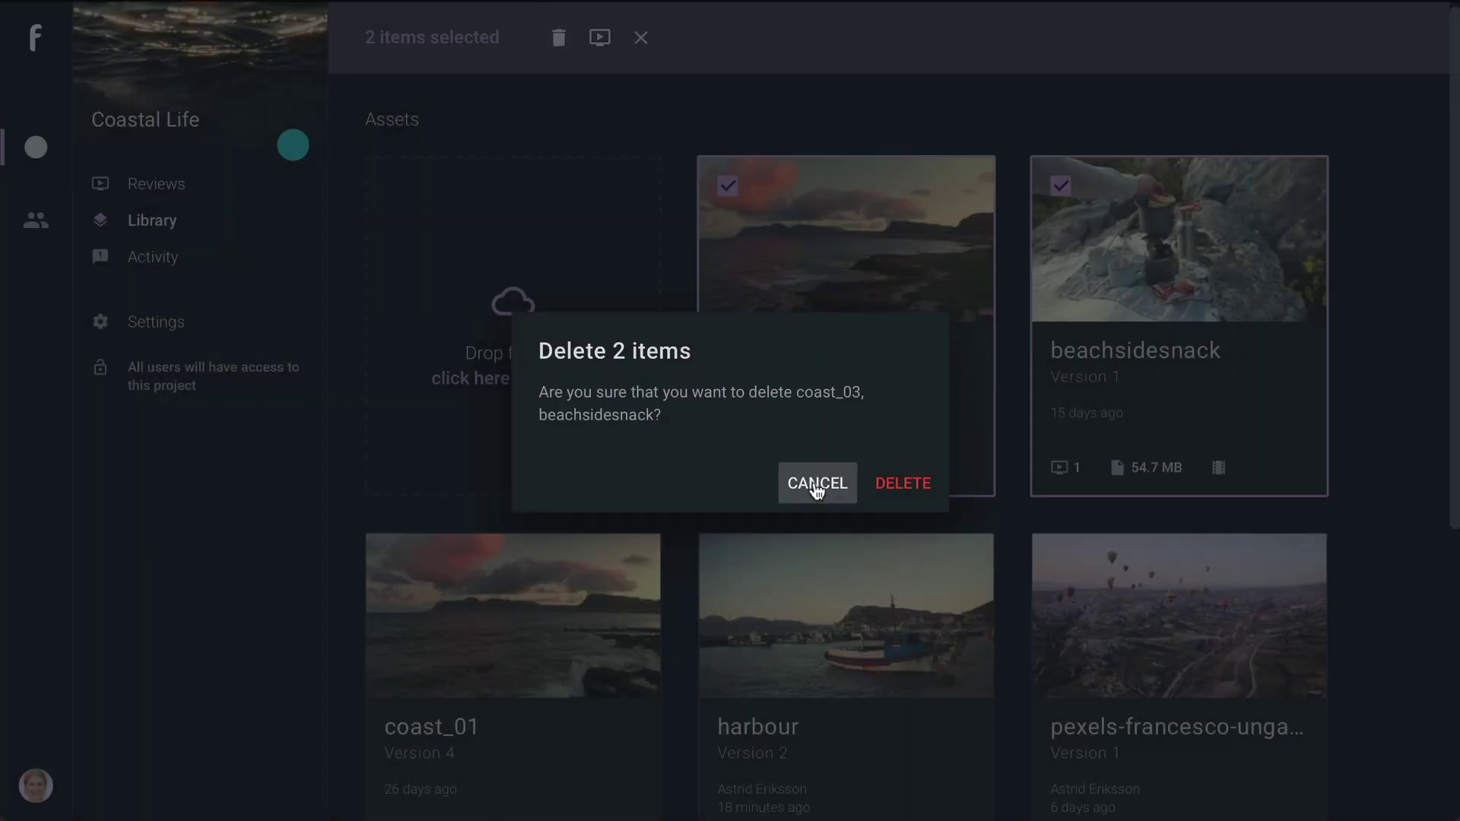
click(817, 486)
click(601, 42)
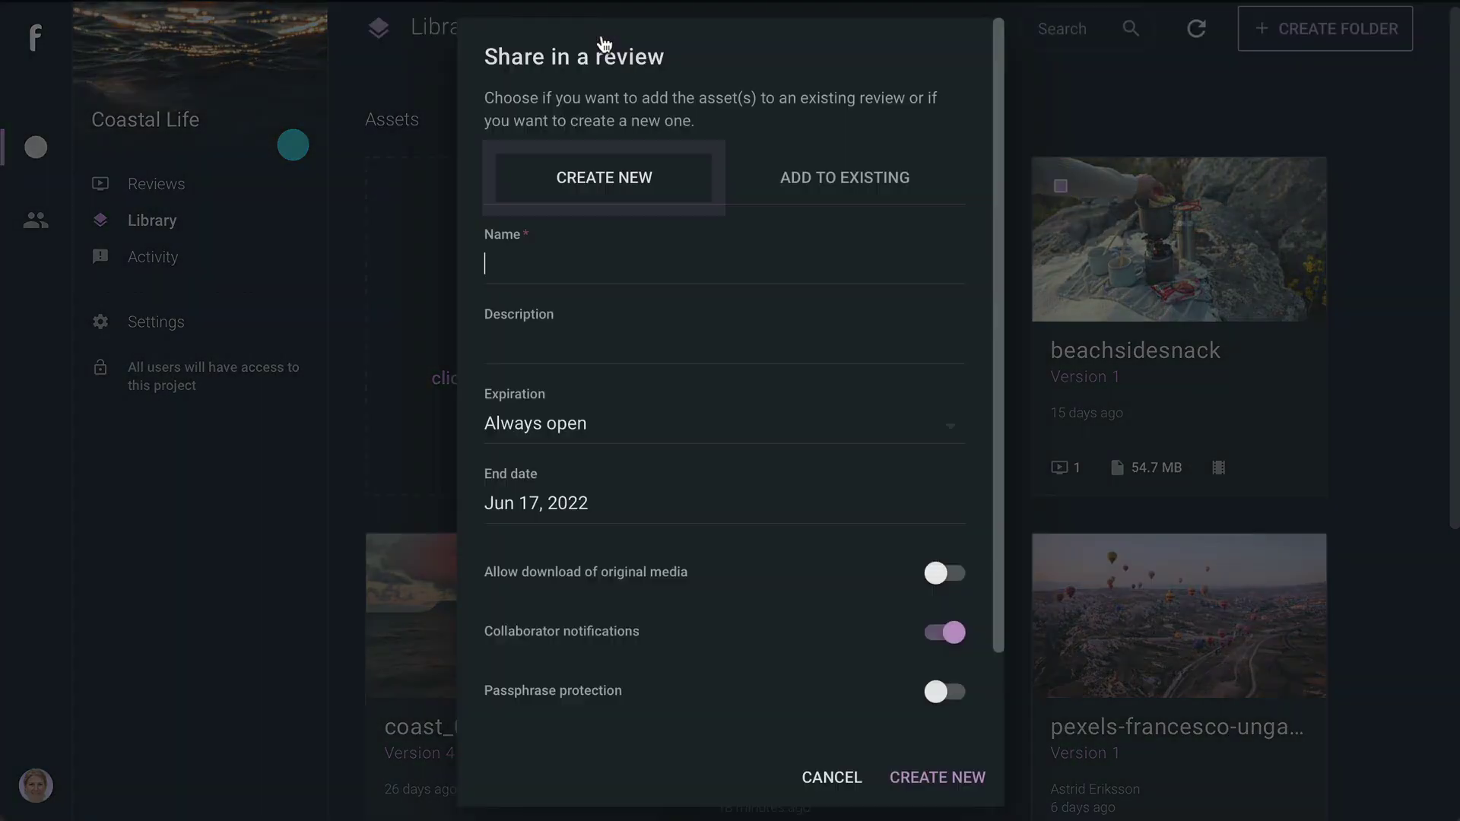
click(849, 188)
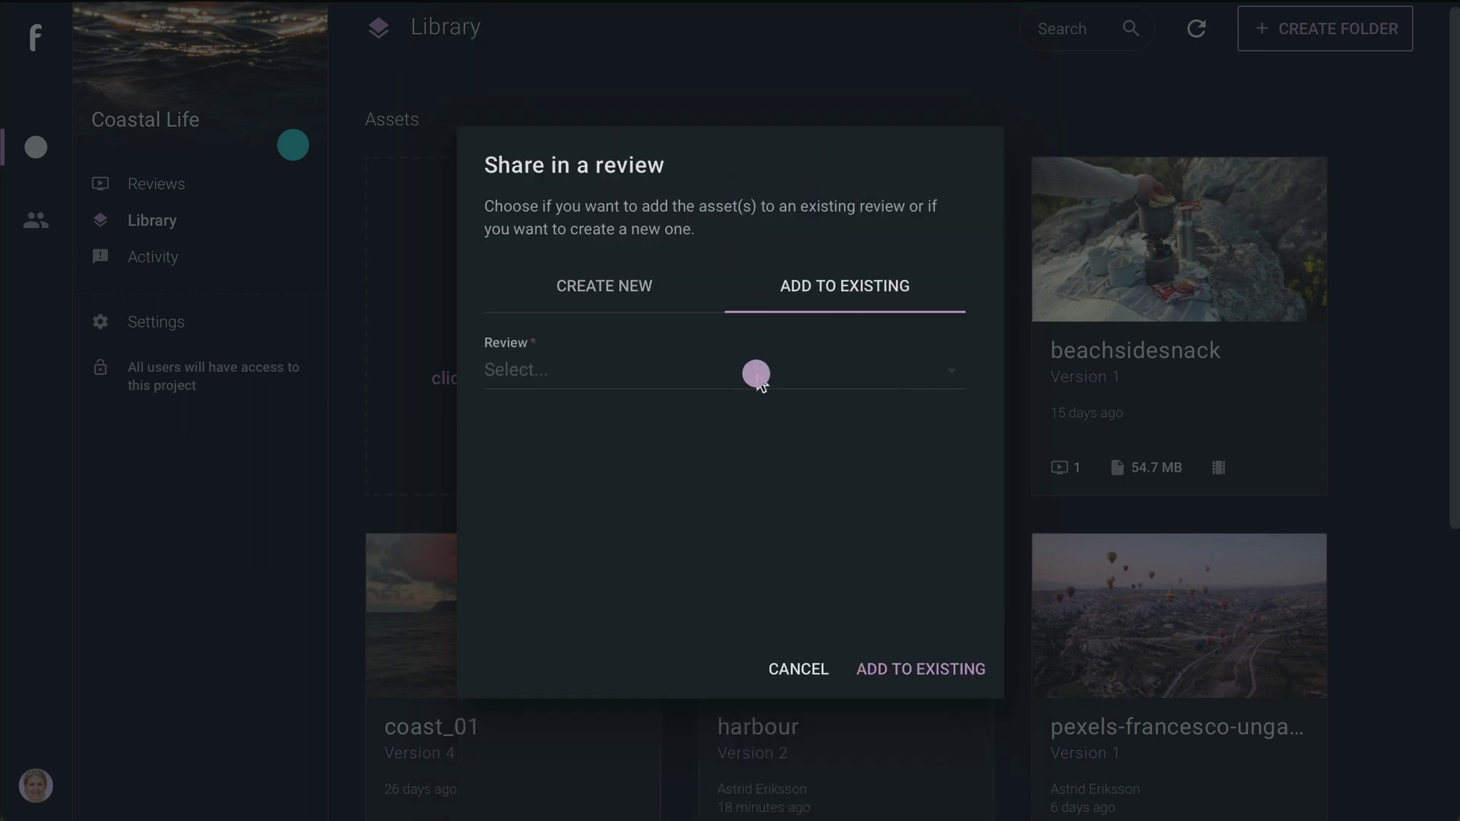
click(757, 374)
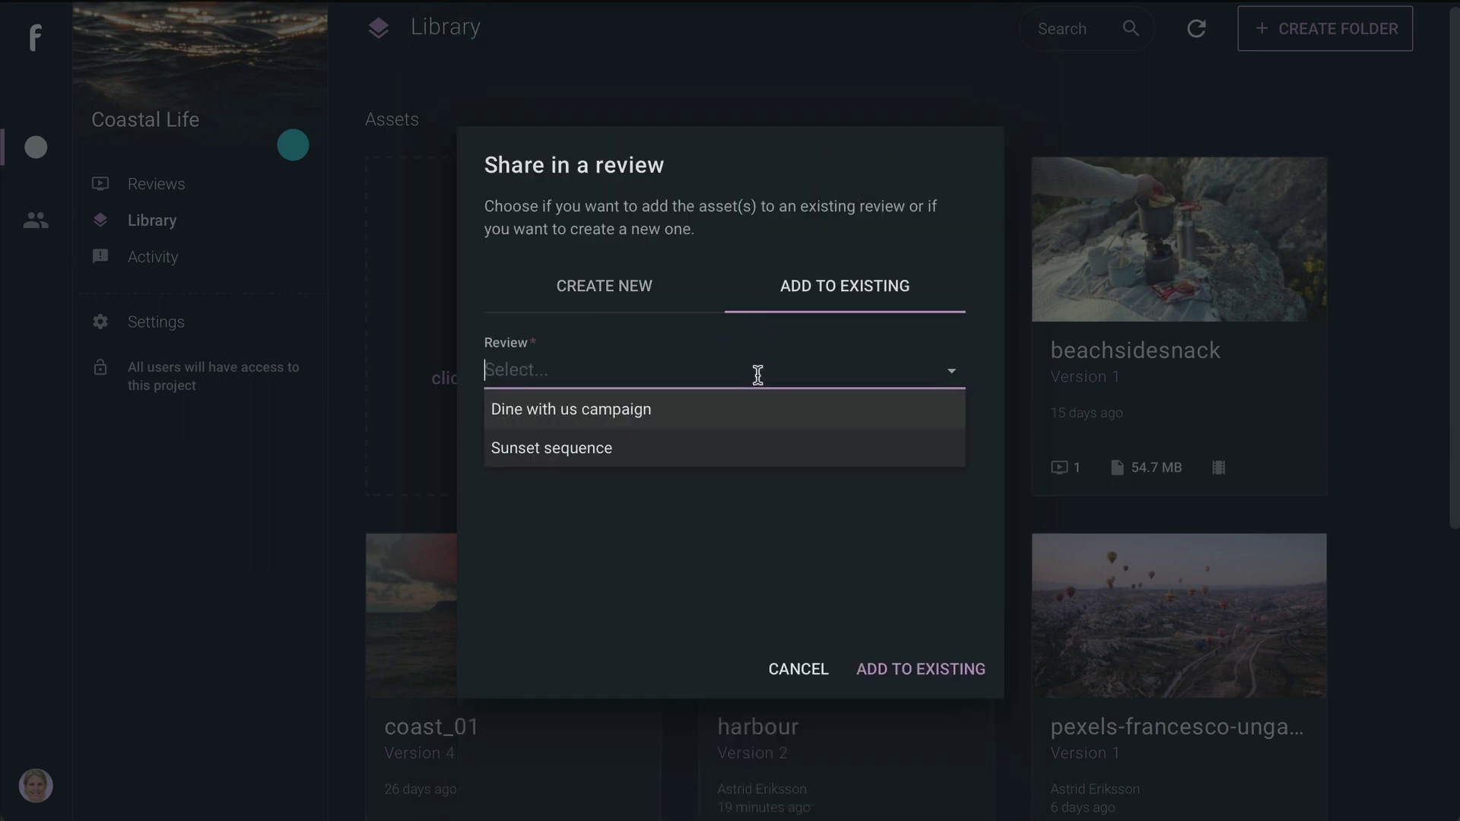
click(801, 669)
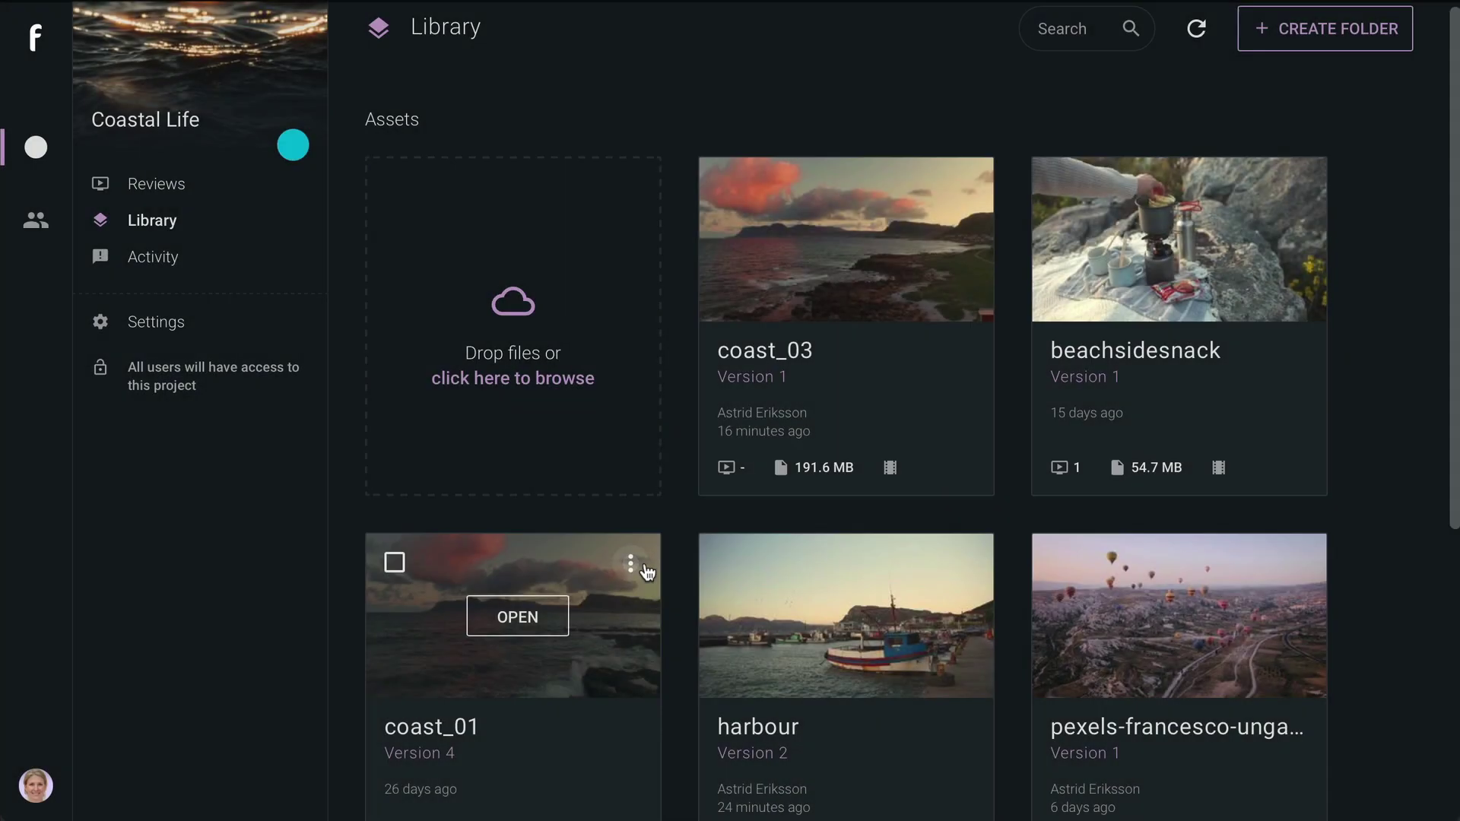
- Bring up the actions menu for the coast_01 asset
click(631, 565)
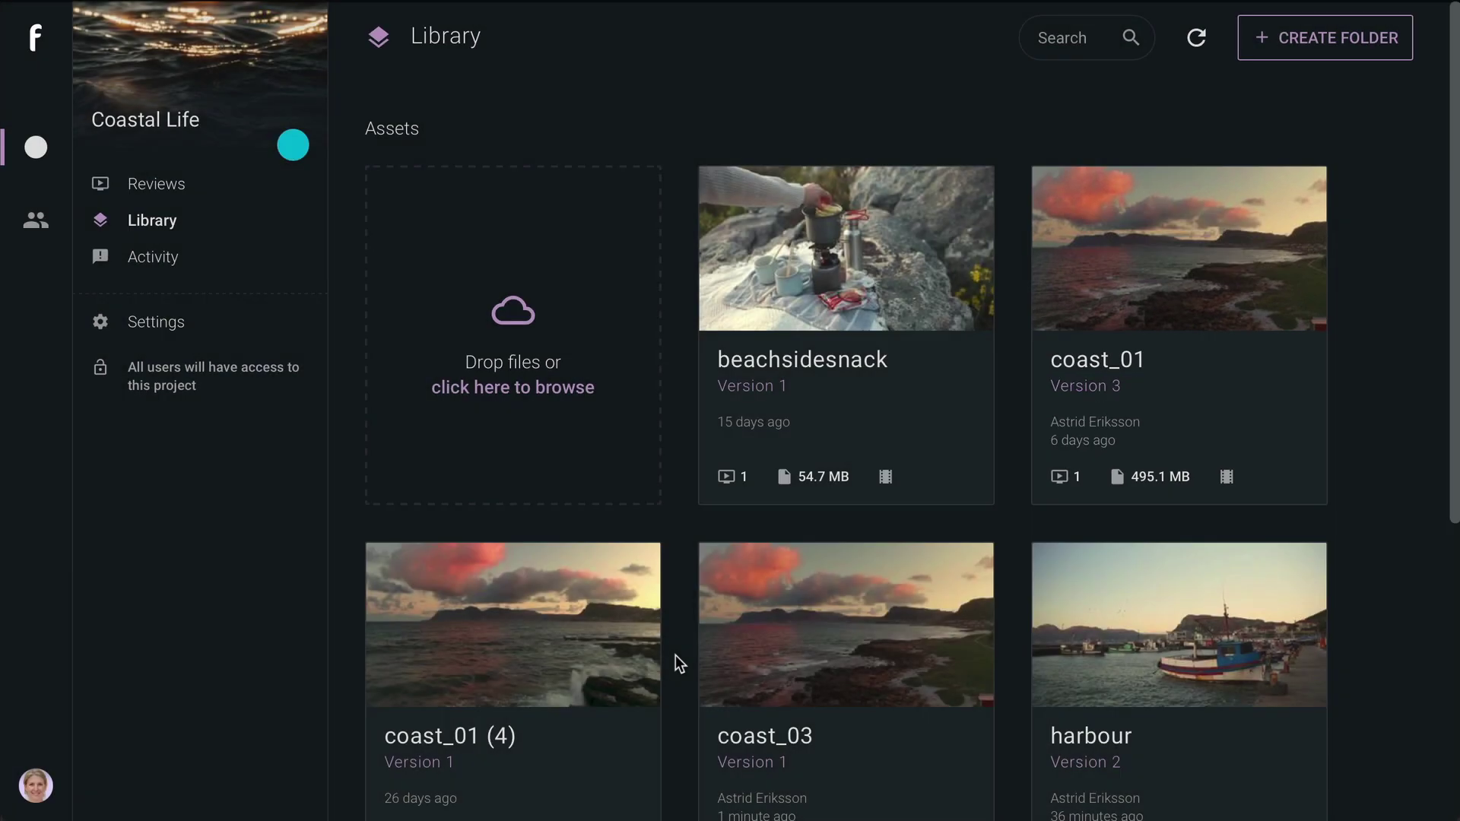
- Upload coast_01, coast_02 and harbour clips as new versions of coast_01
mouse_move(1179, 249)
click(1300, 196)
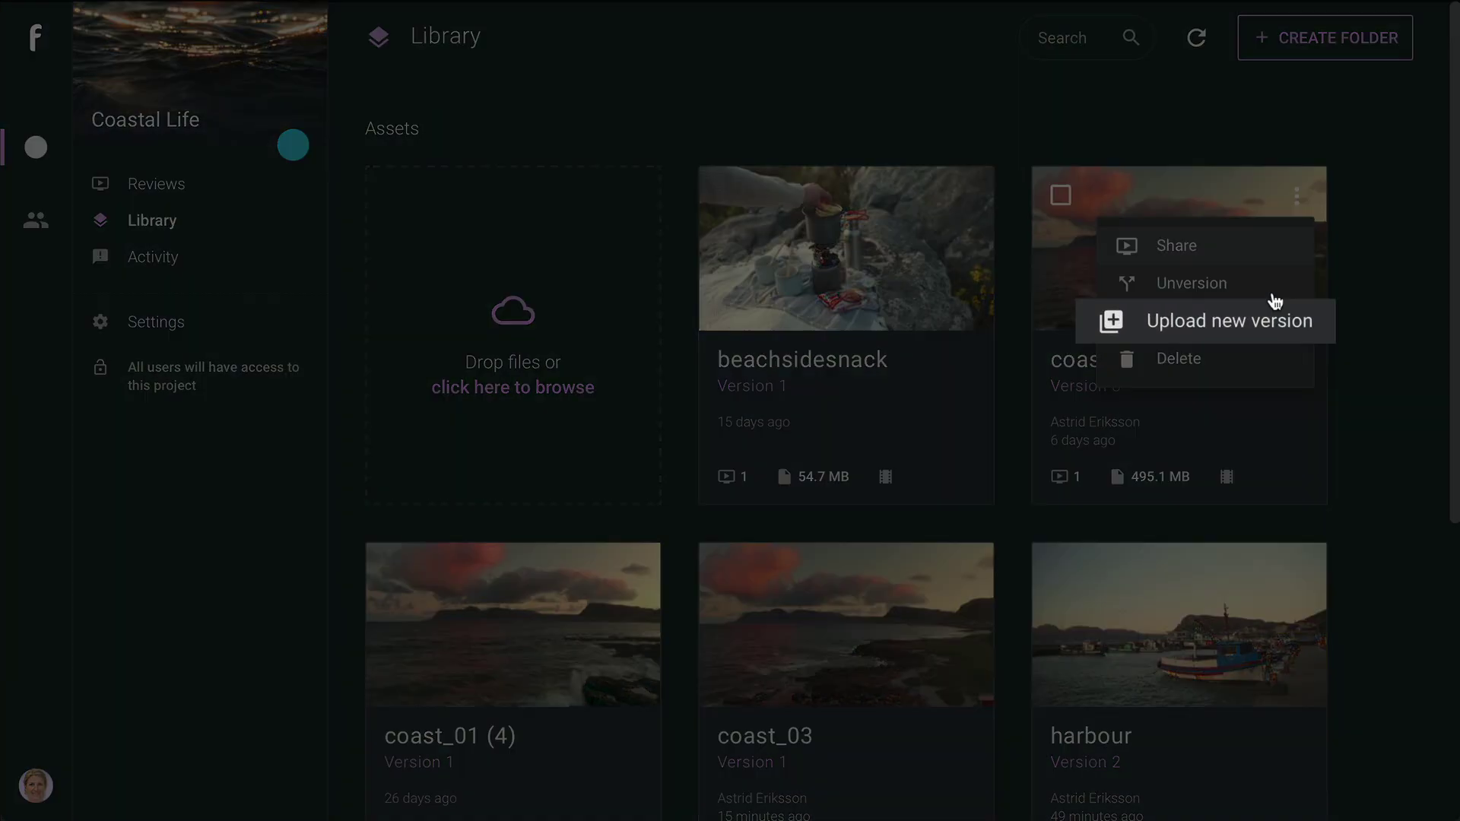
click(1209, 320)
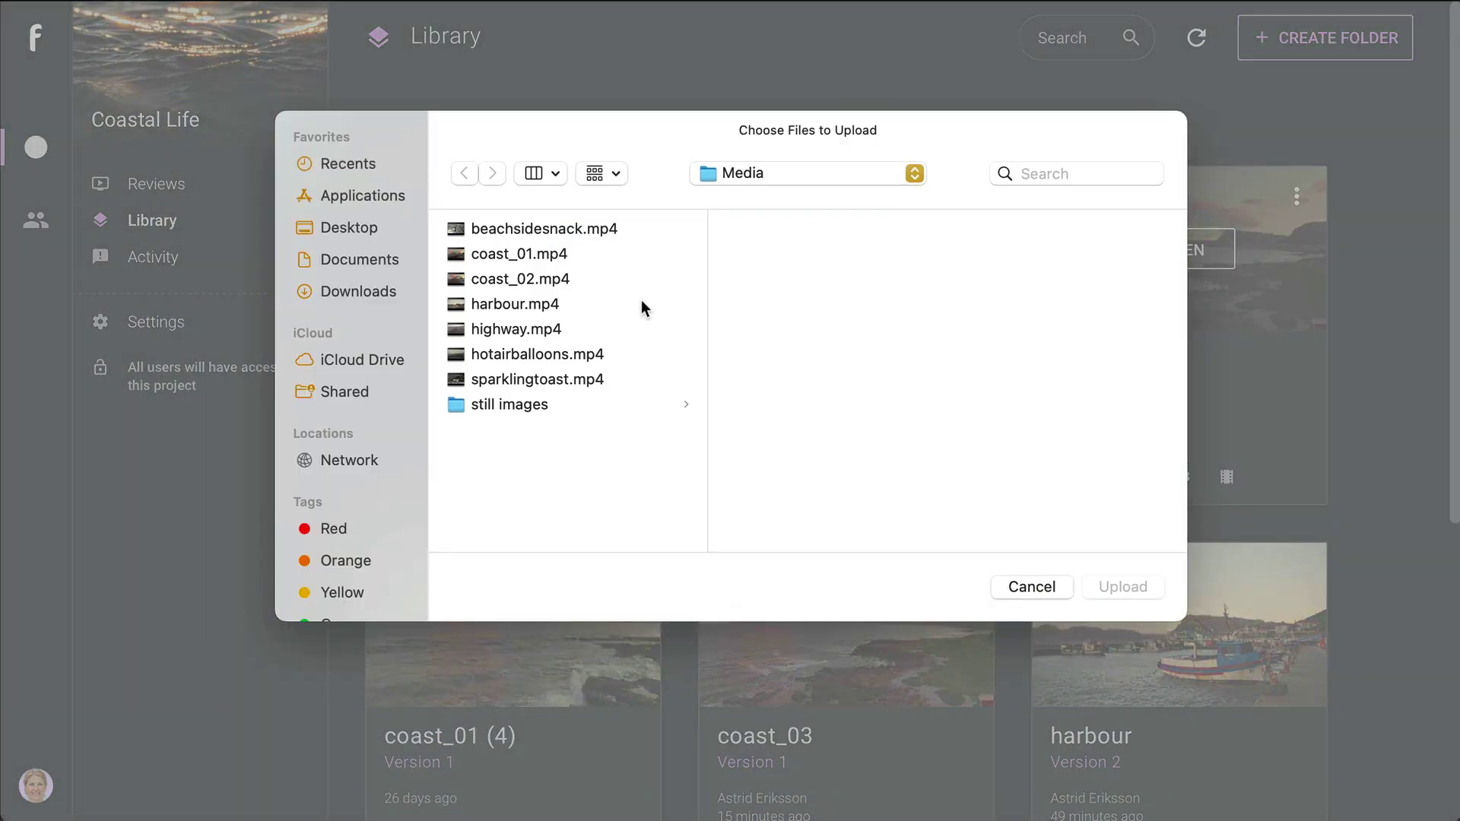
click(548, 257)
shift+click(560, 281)
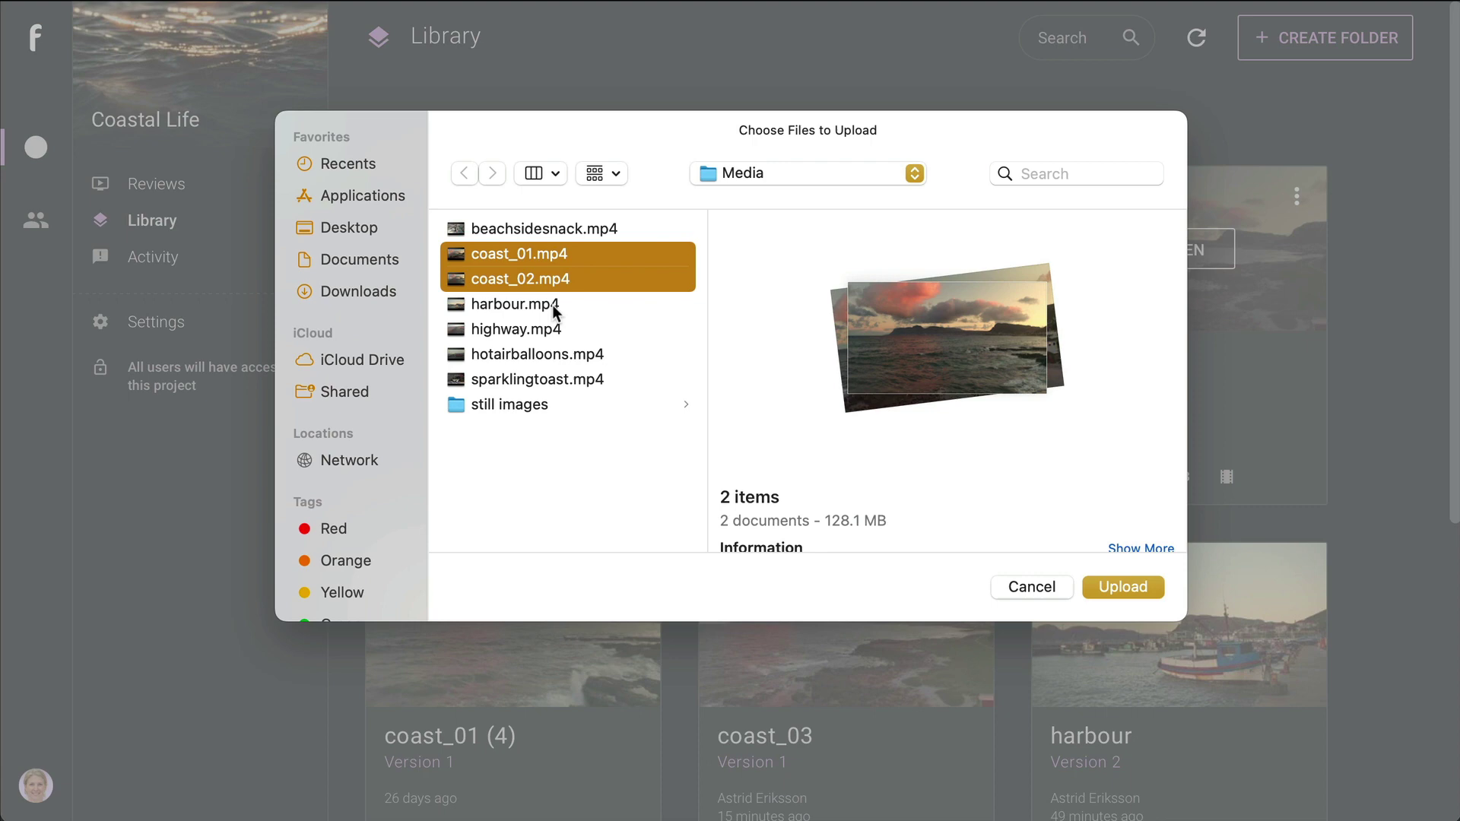
shift+click(558, 304)
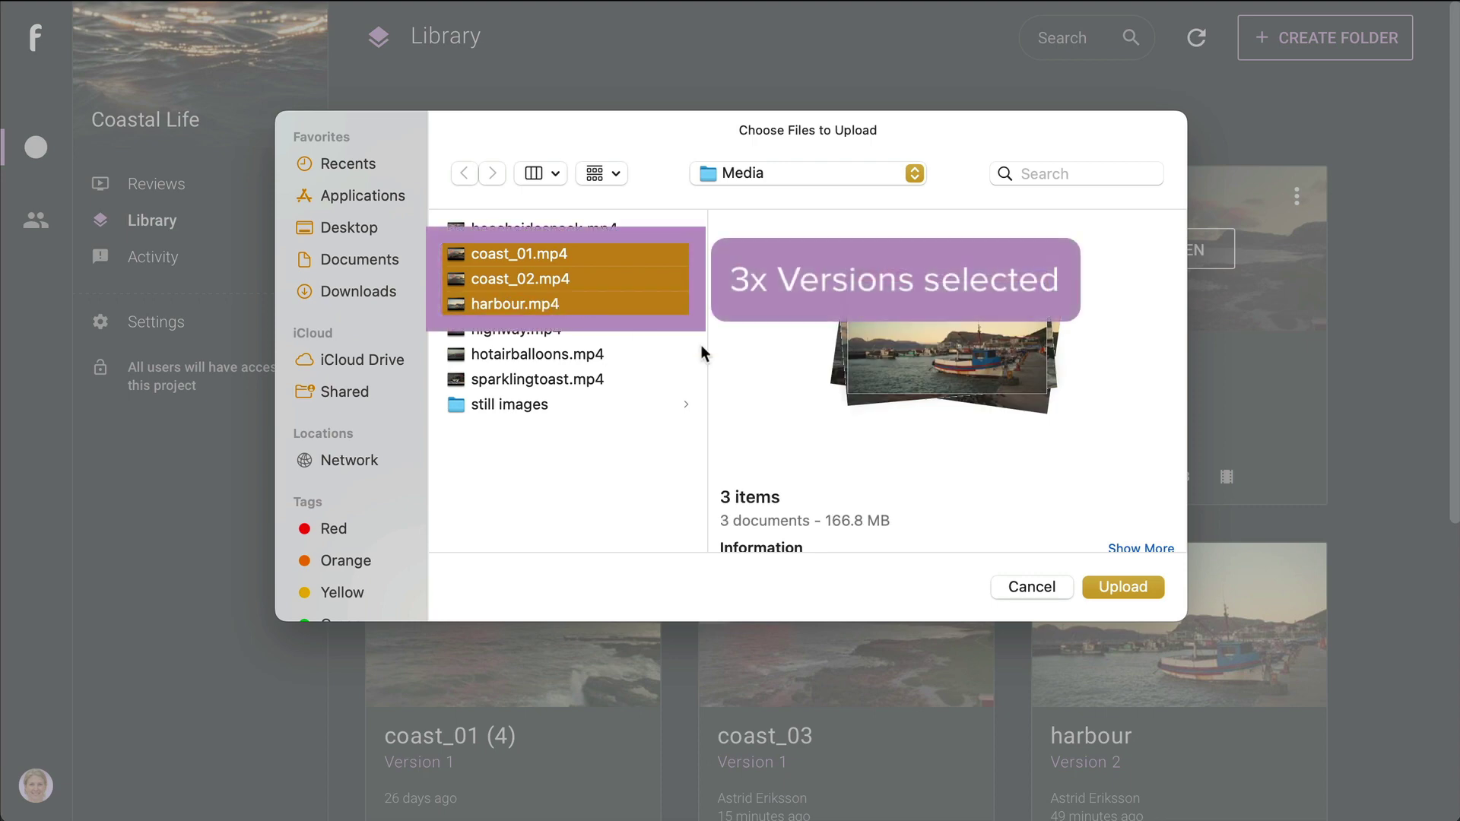
click(1123, 586)
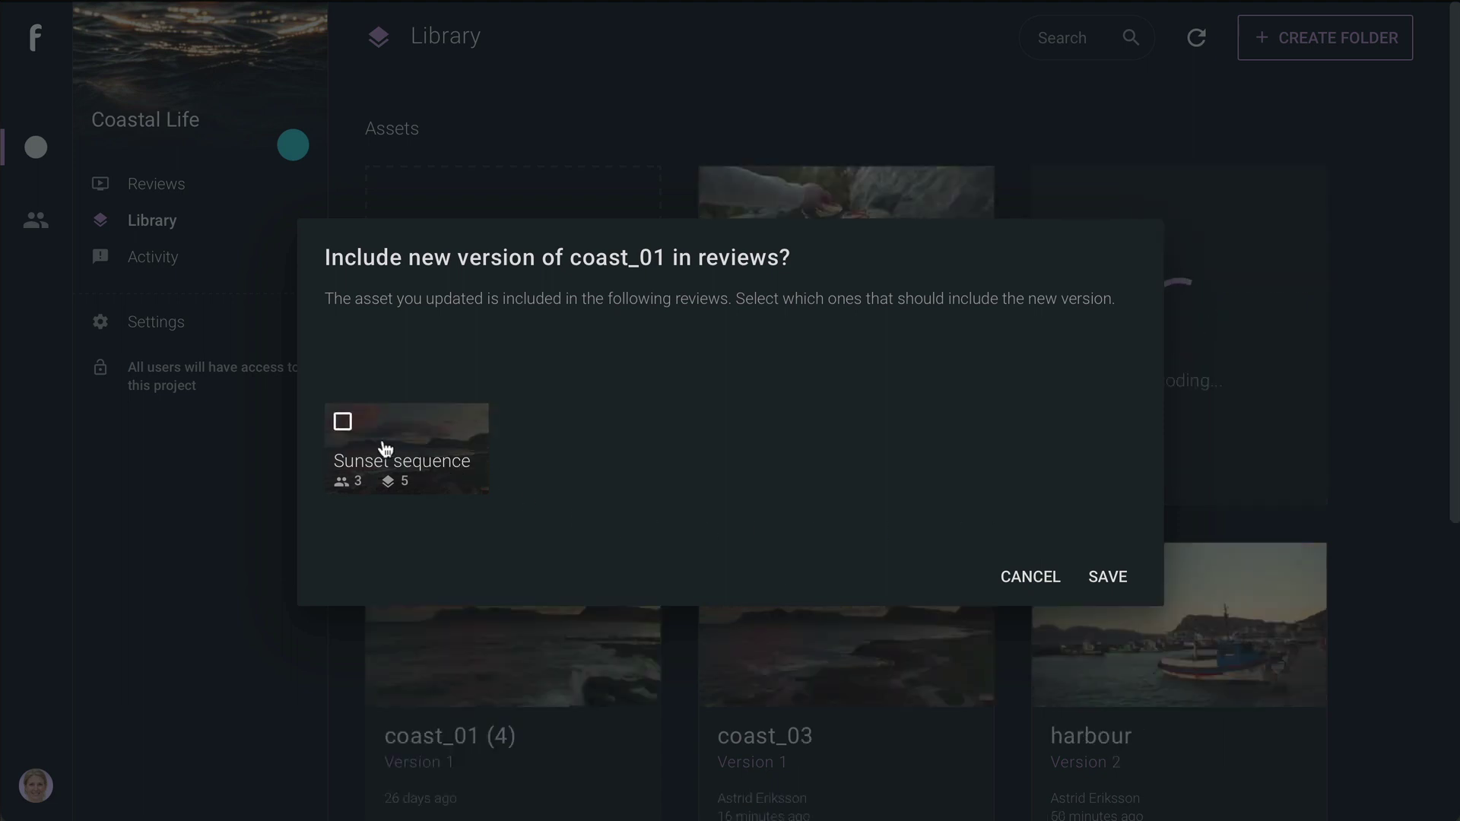
- Include the new coast_01 version in the Sunset sequence review and save
click(342, 423)
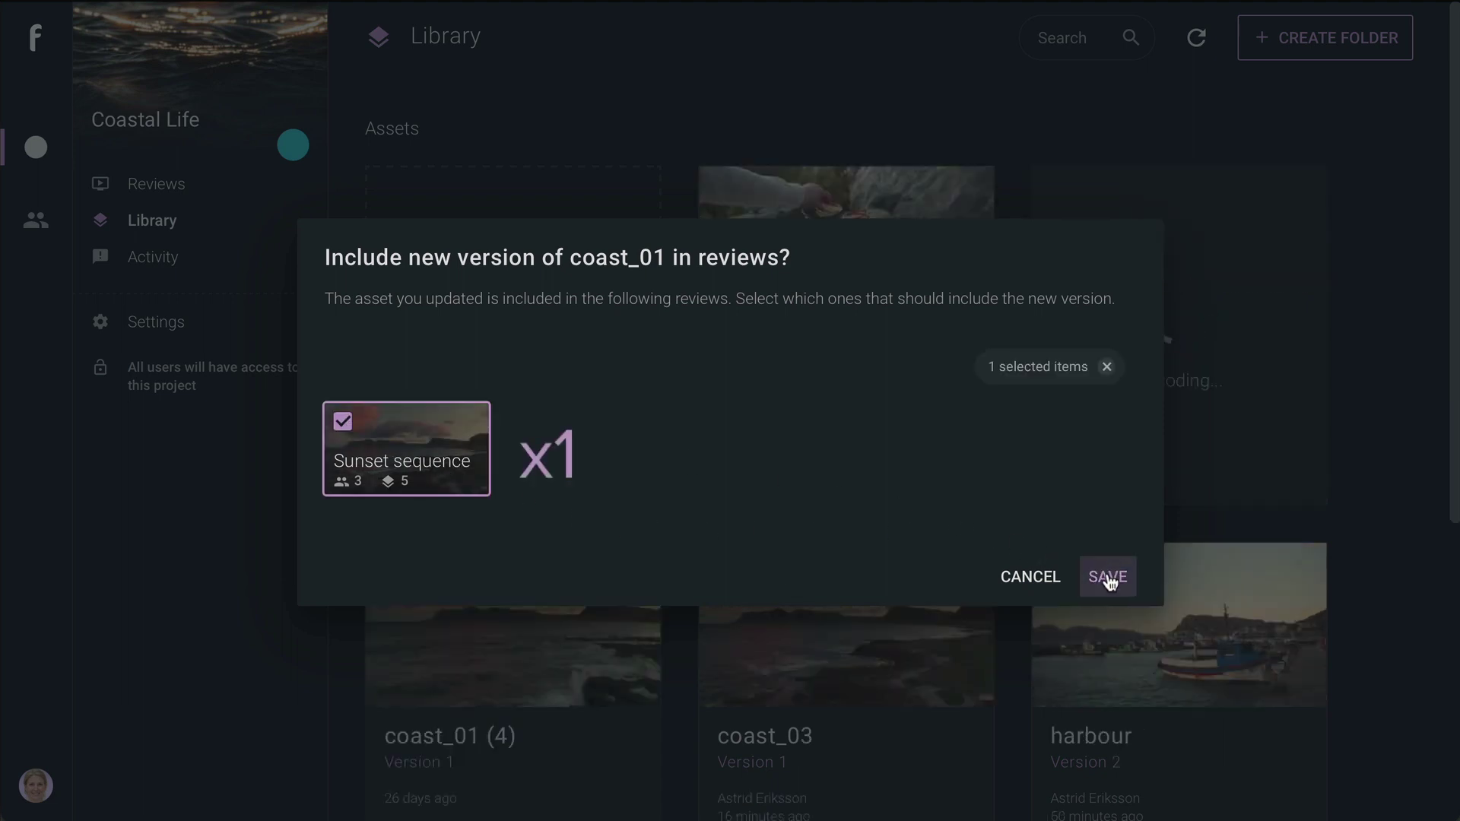
click(345, 426)
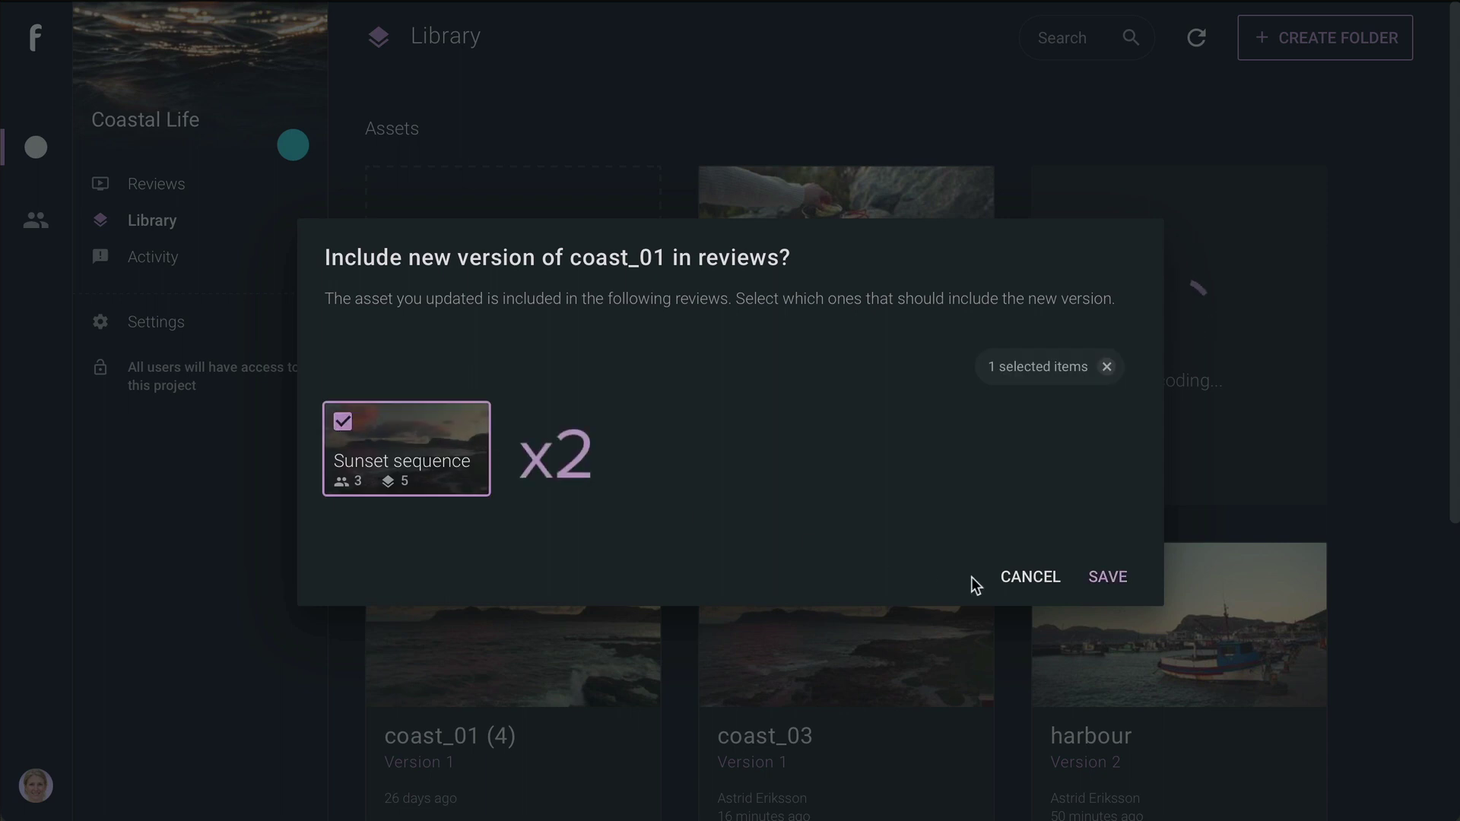
click(1108, 579)
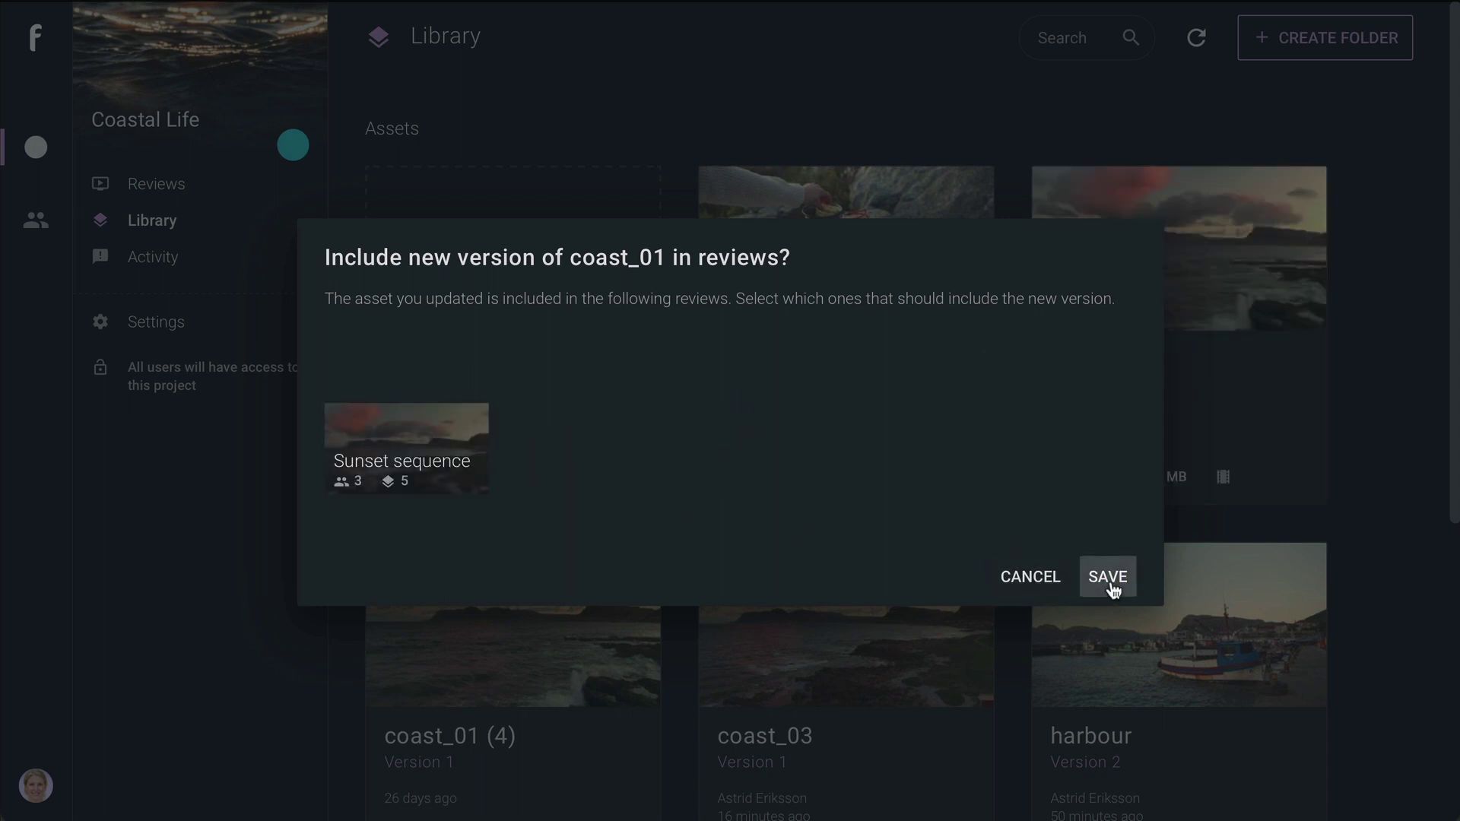
click(343, 420)
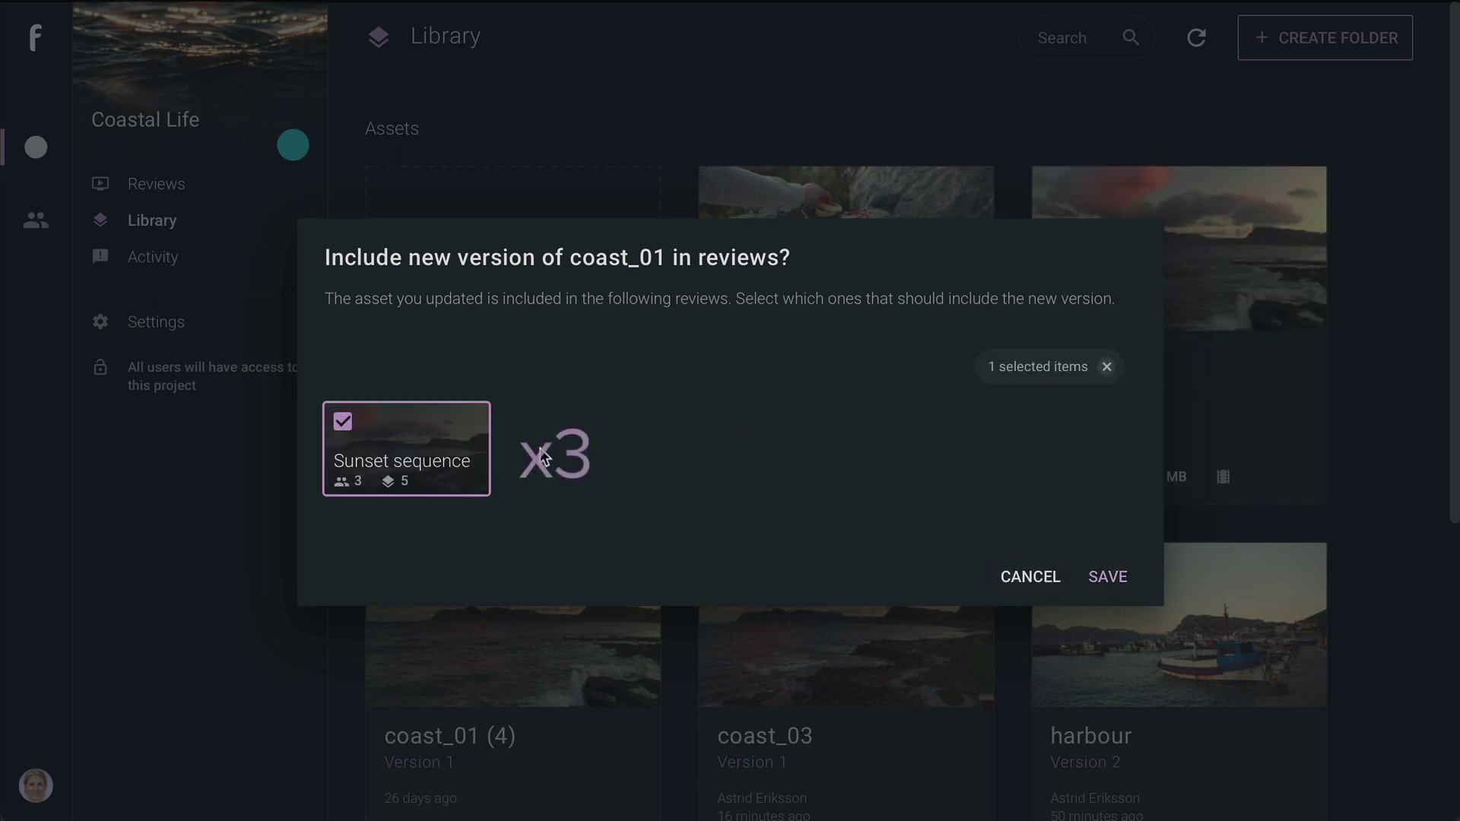
click(1108, 577)
mouse_move(1178, 625)
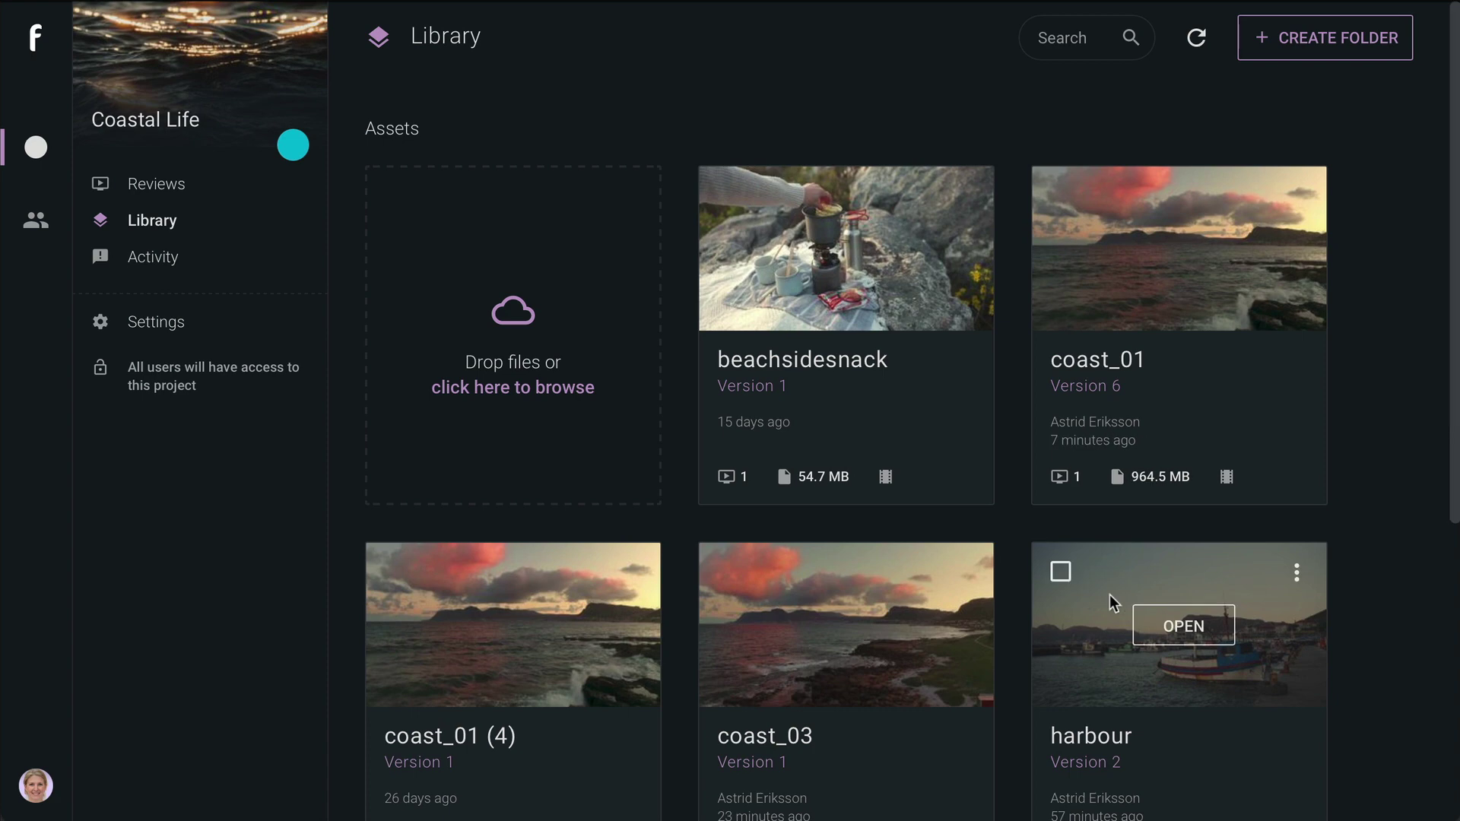
- Create a Coast folder and move coast_01, coast_01 (4) and coast_03 into it
click(1320, 42)
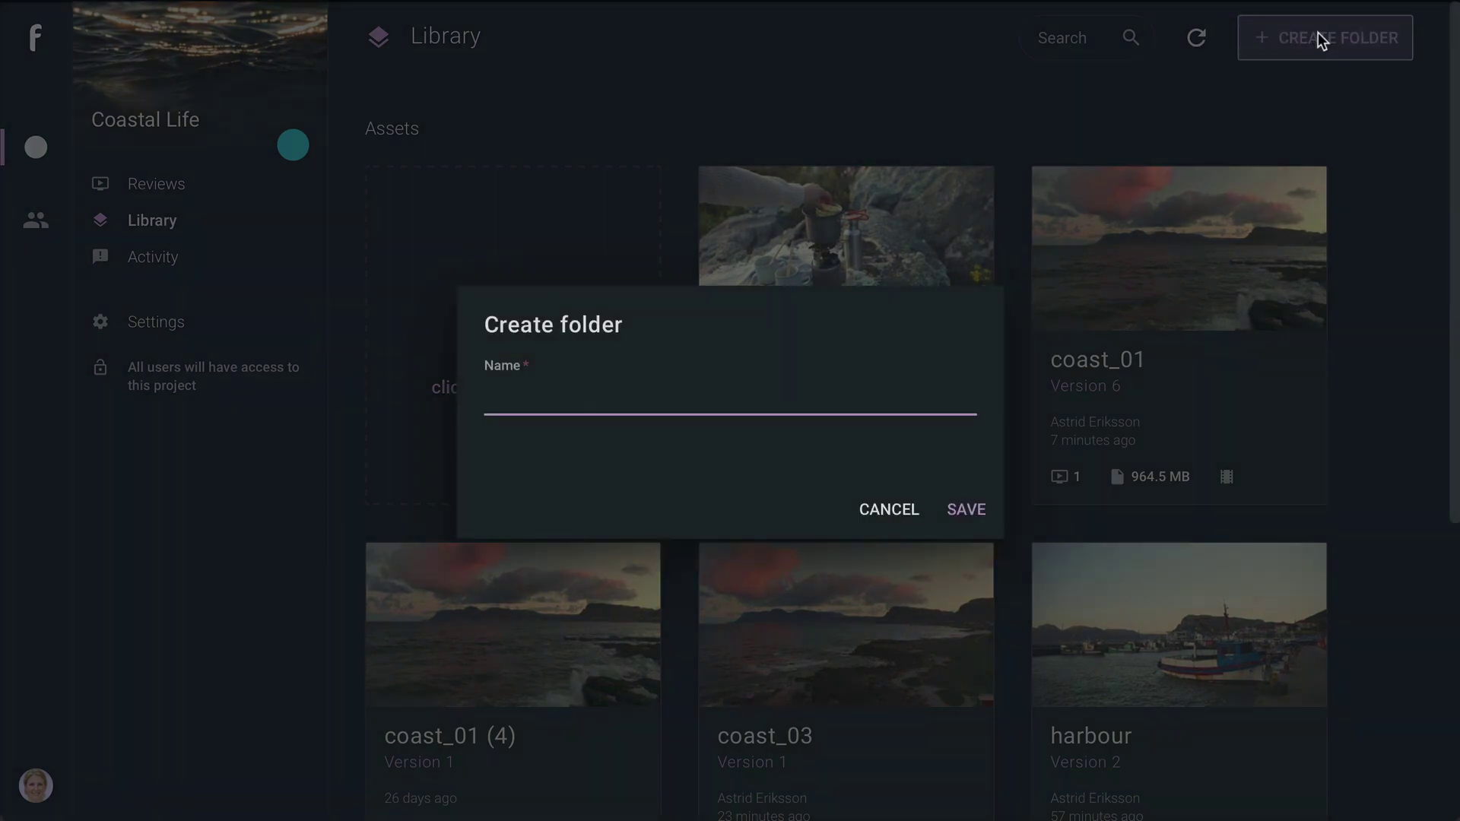
text(Coast)
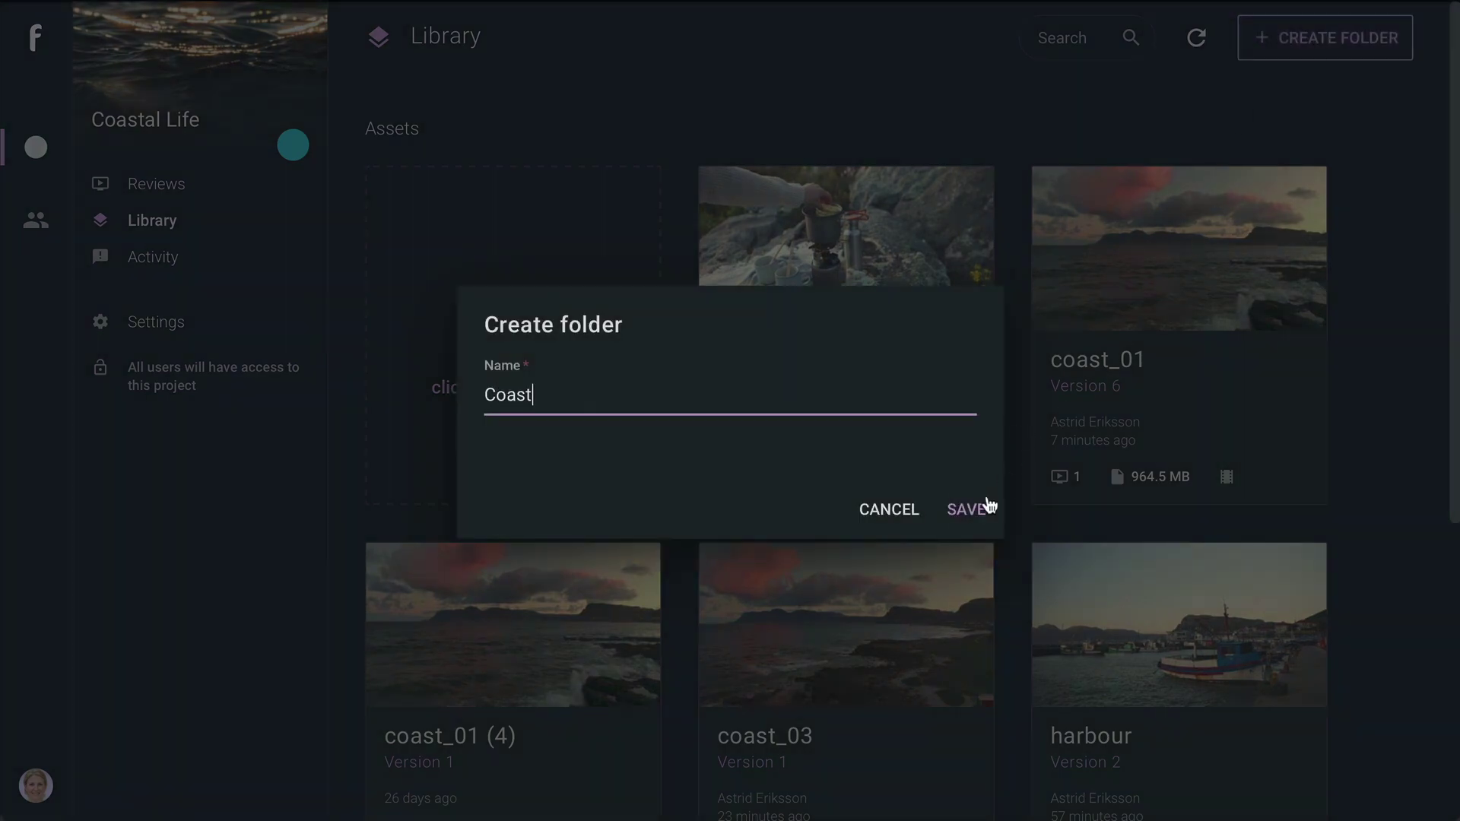
click(967, 510)
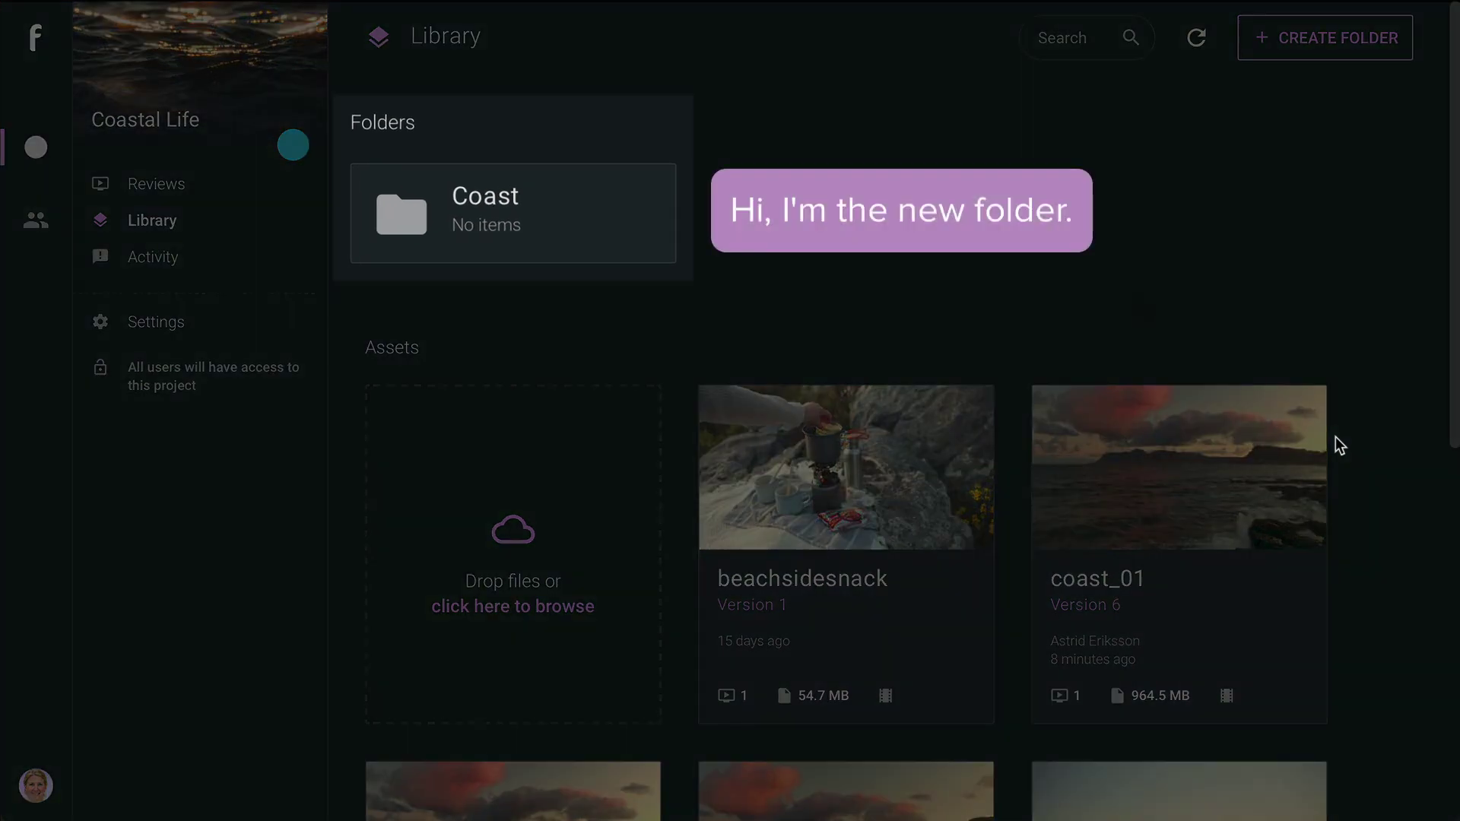
mouse_move(1178, 468)
drag(1143, 423, 585, 196)
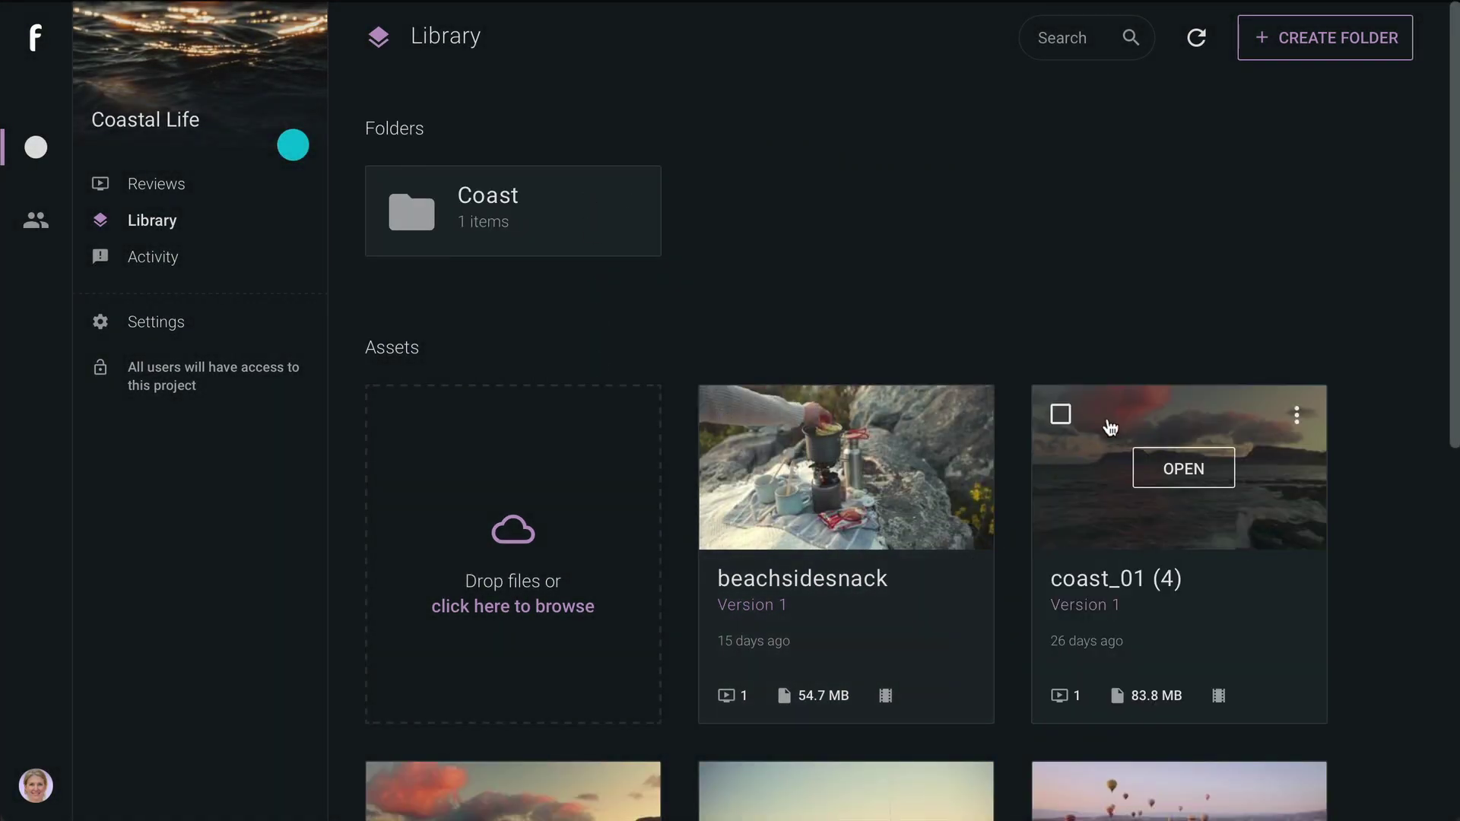
drag(1105, 424, 556, 207)
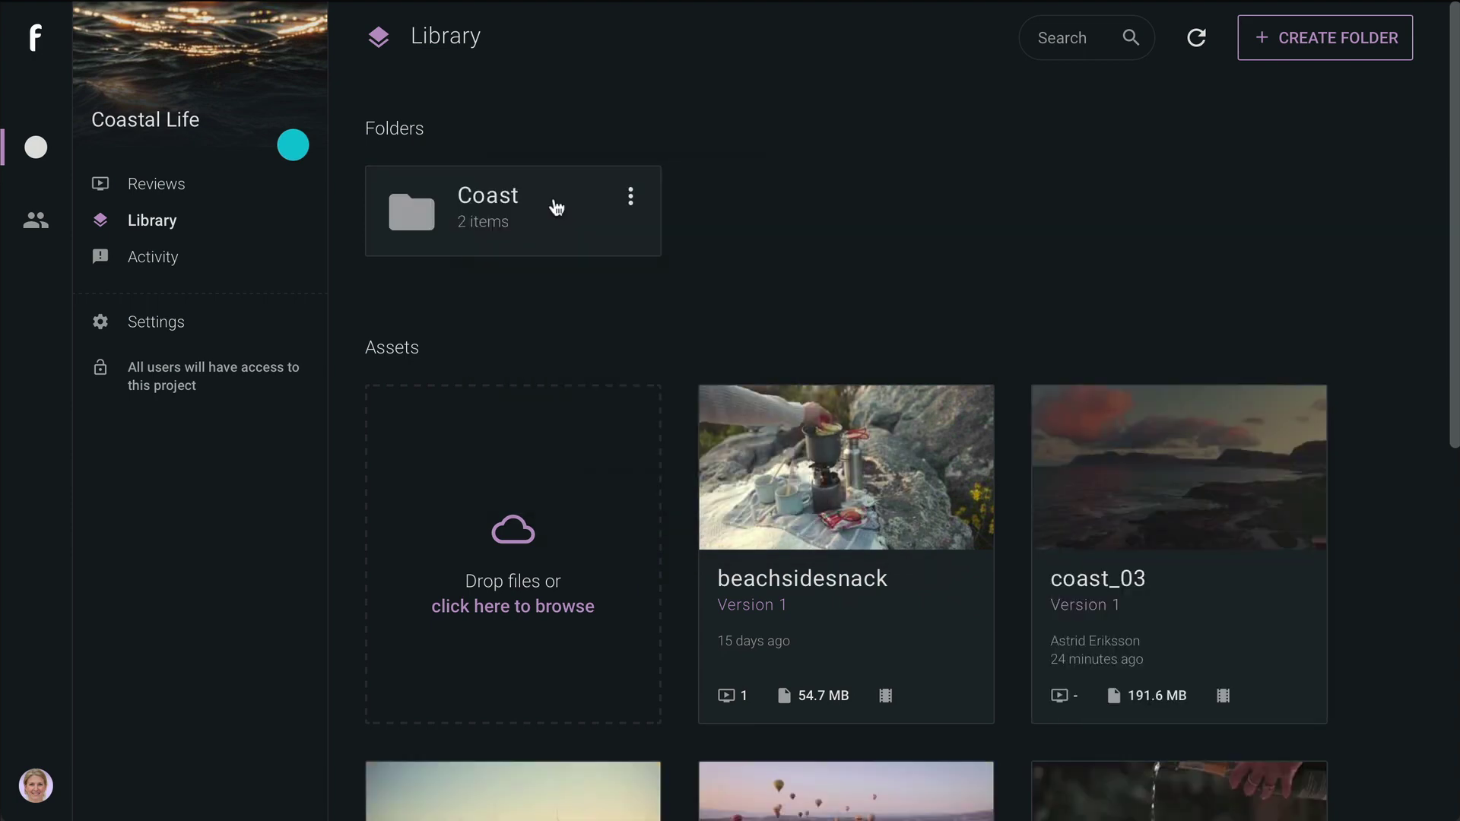
drag(1108, 415, 587, 202)
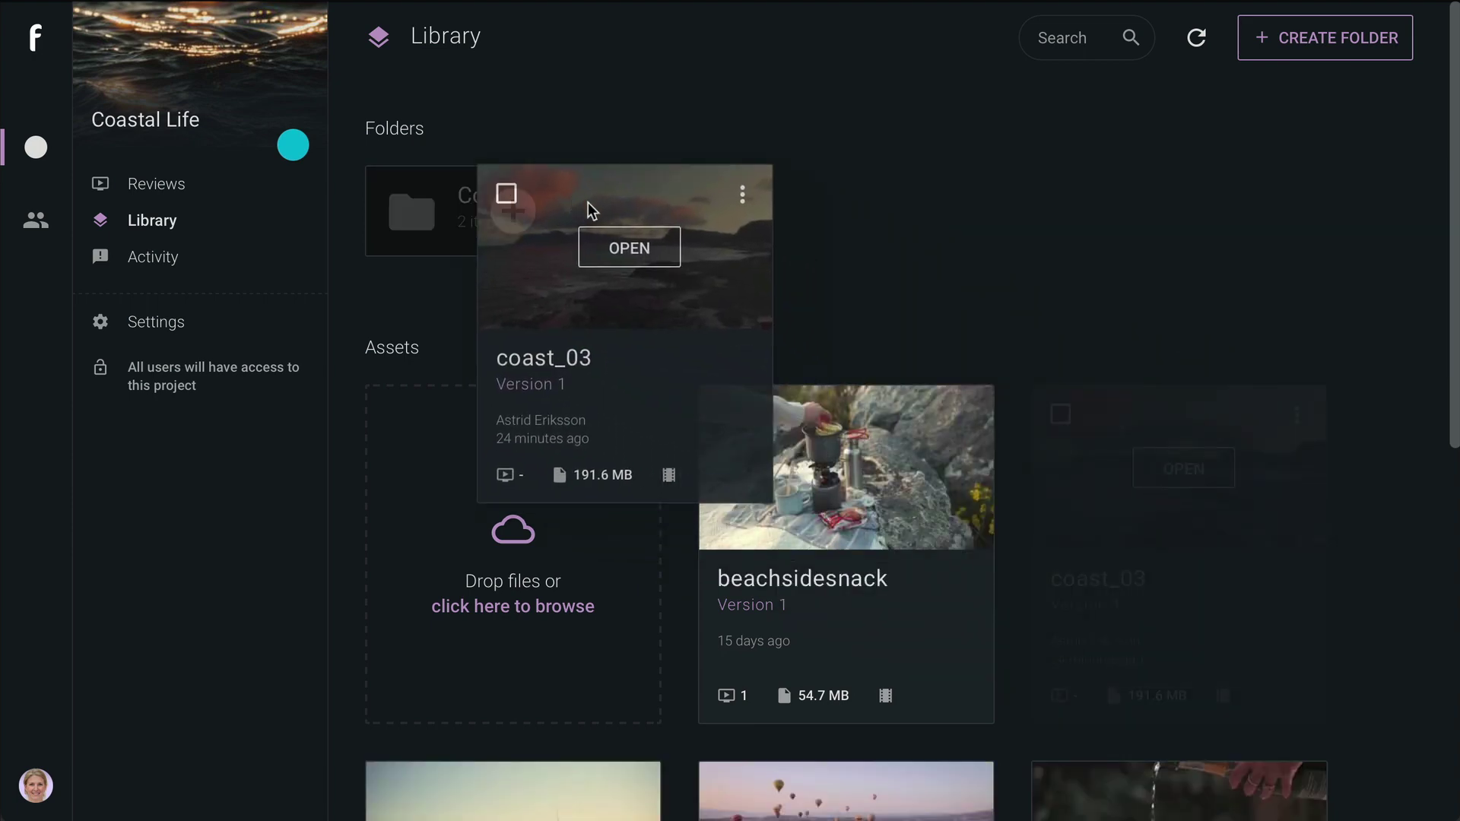
- Inside Coast, create a Secondary subfolder and move coast_01 (4) into it
click(588, 202)
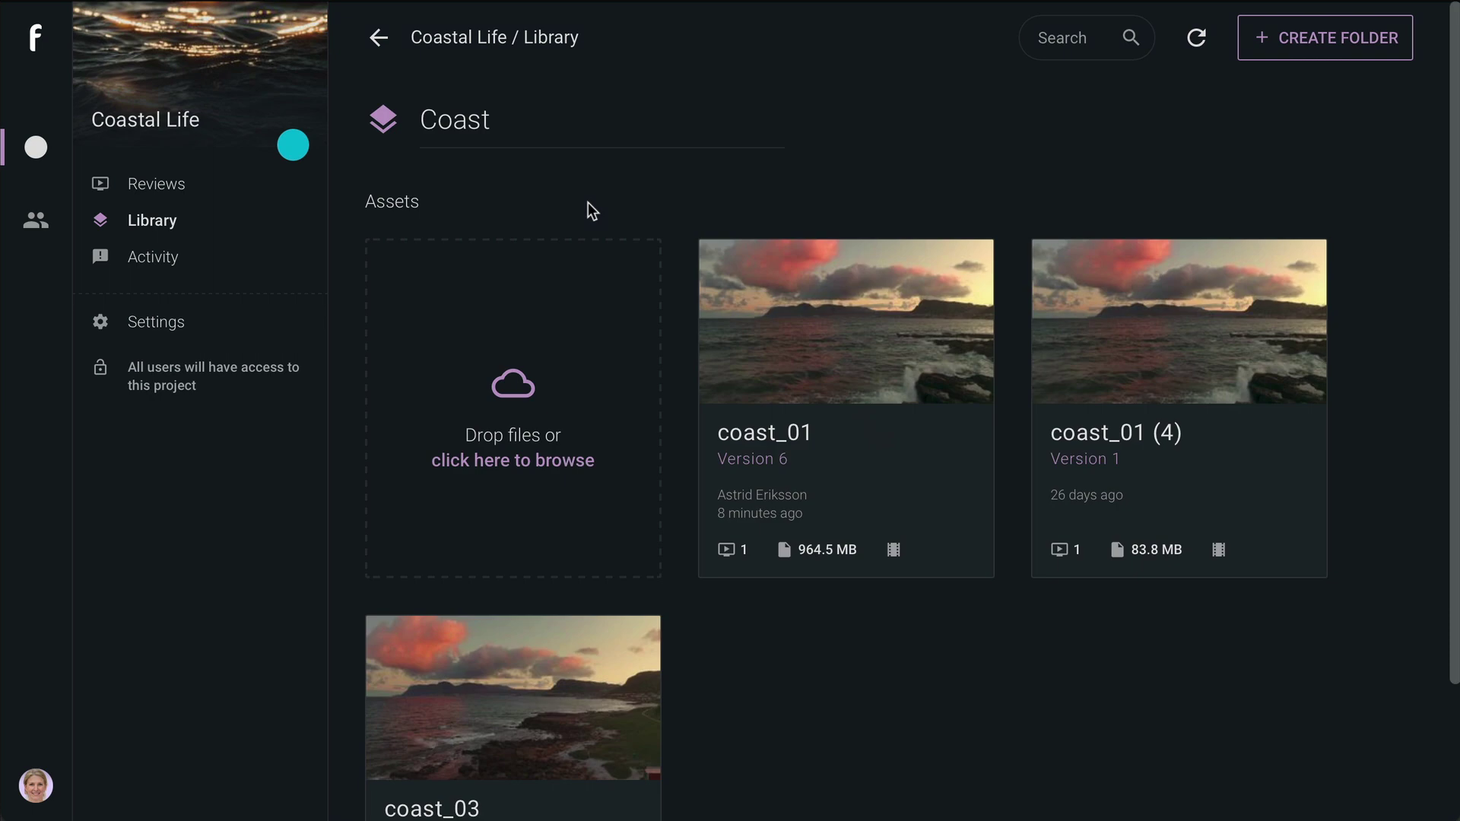
click(1306, 49)
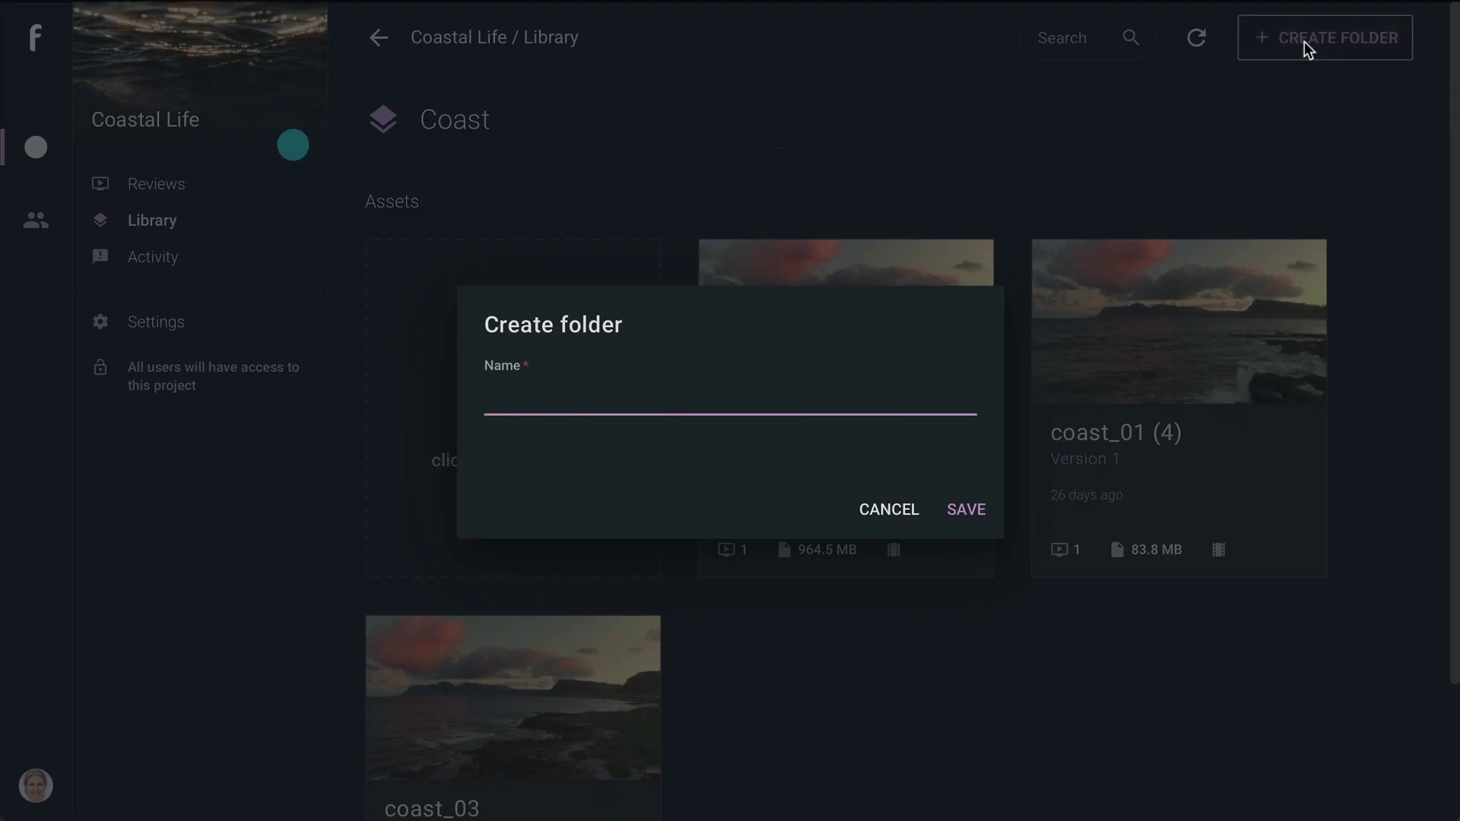
text(Secondar)
text(y)
click(960, 516)
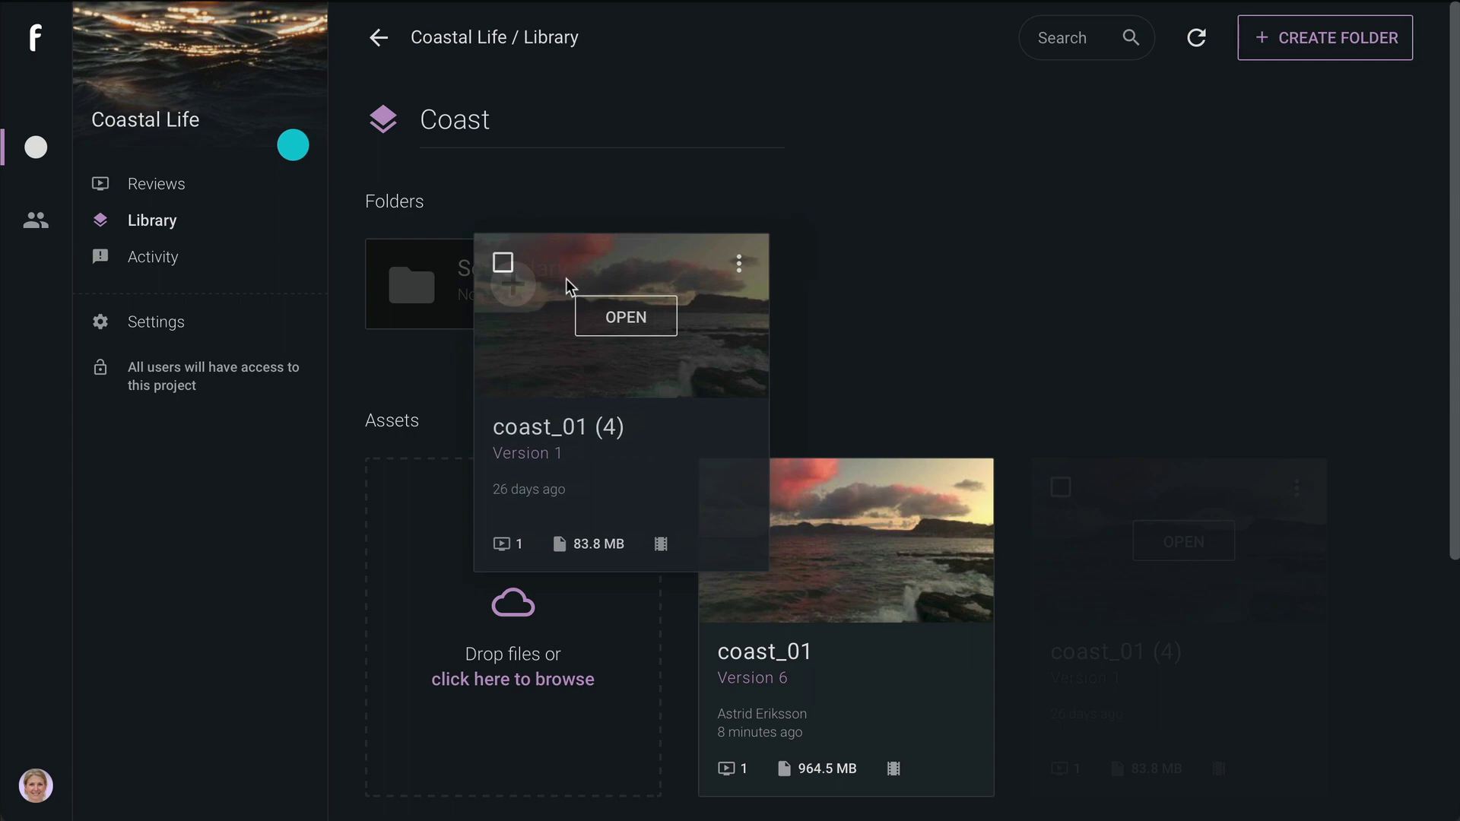
drag(901, 331, 566, 278)
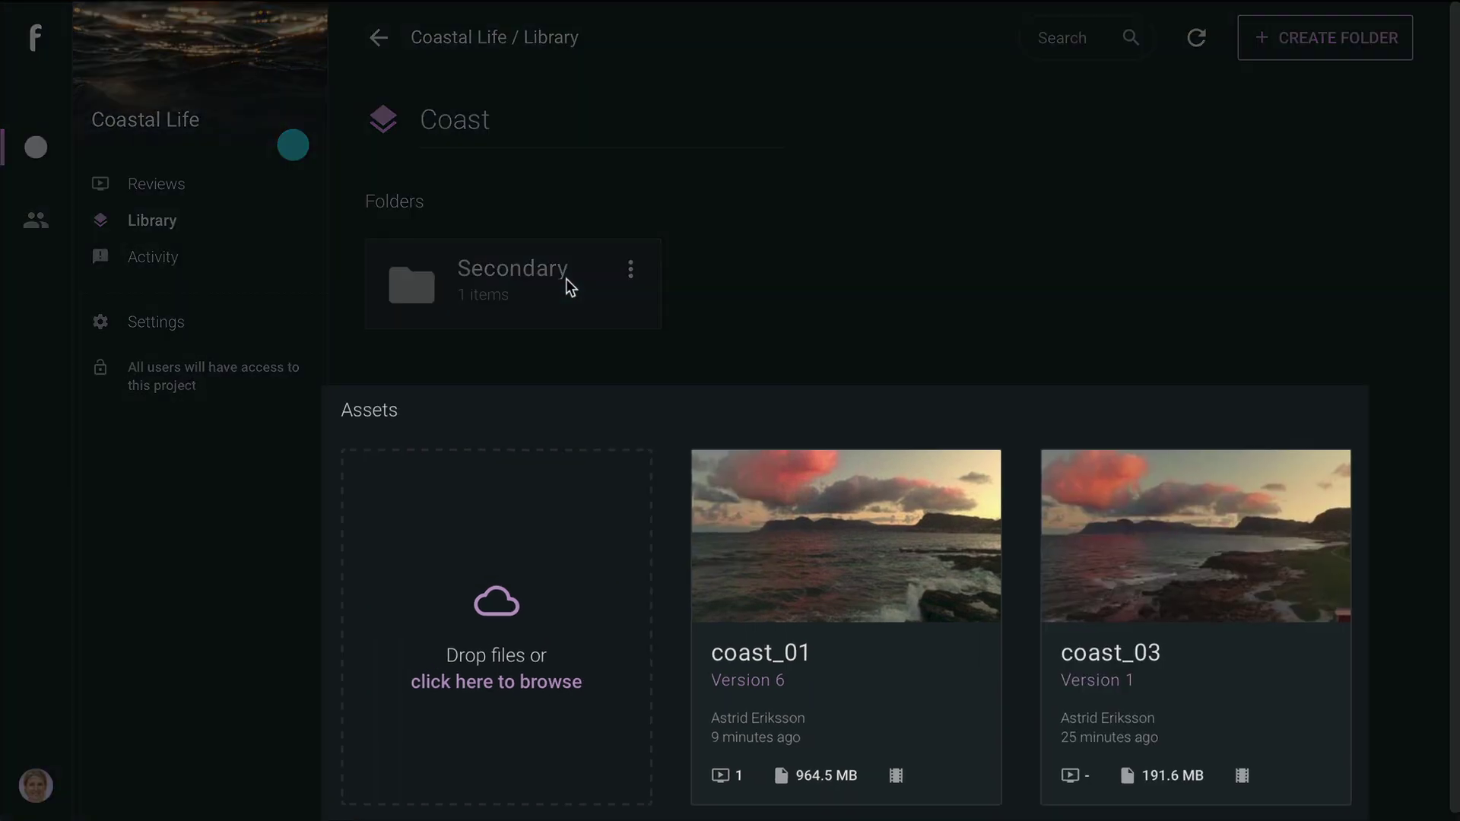
- Move coast_01 up to the parent library, check it there, and reopen Coast
click(972, 498)
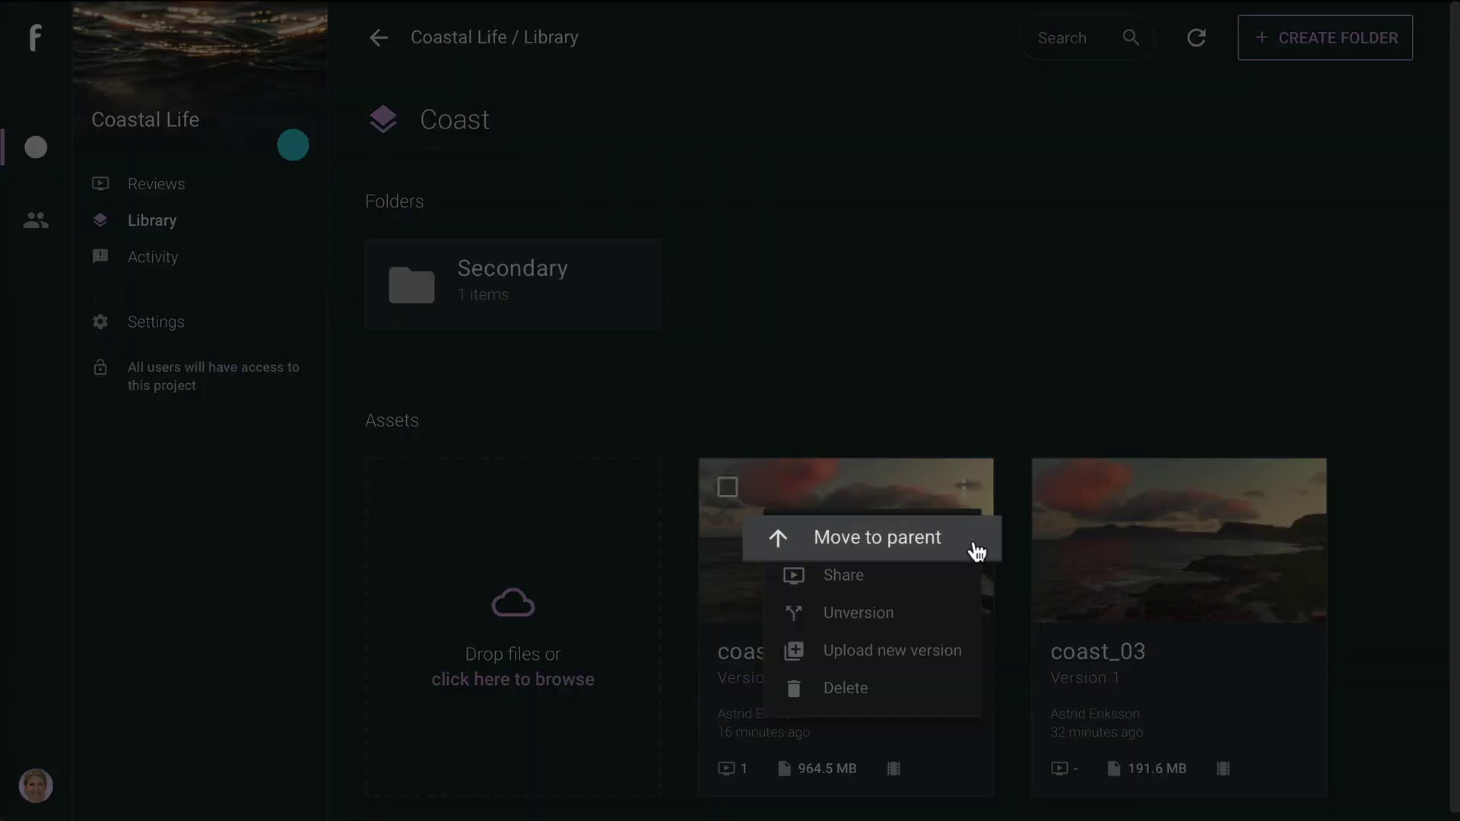
click(976, 553)
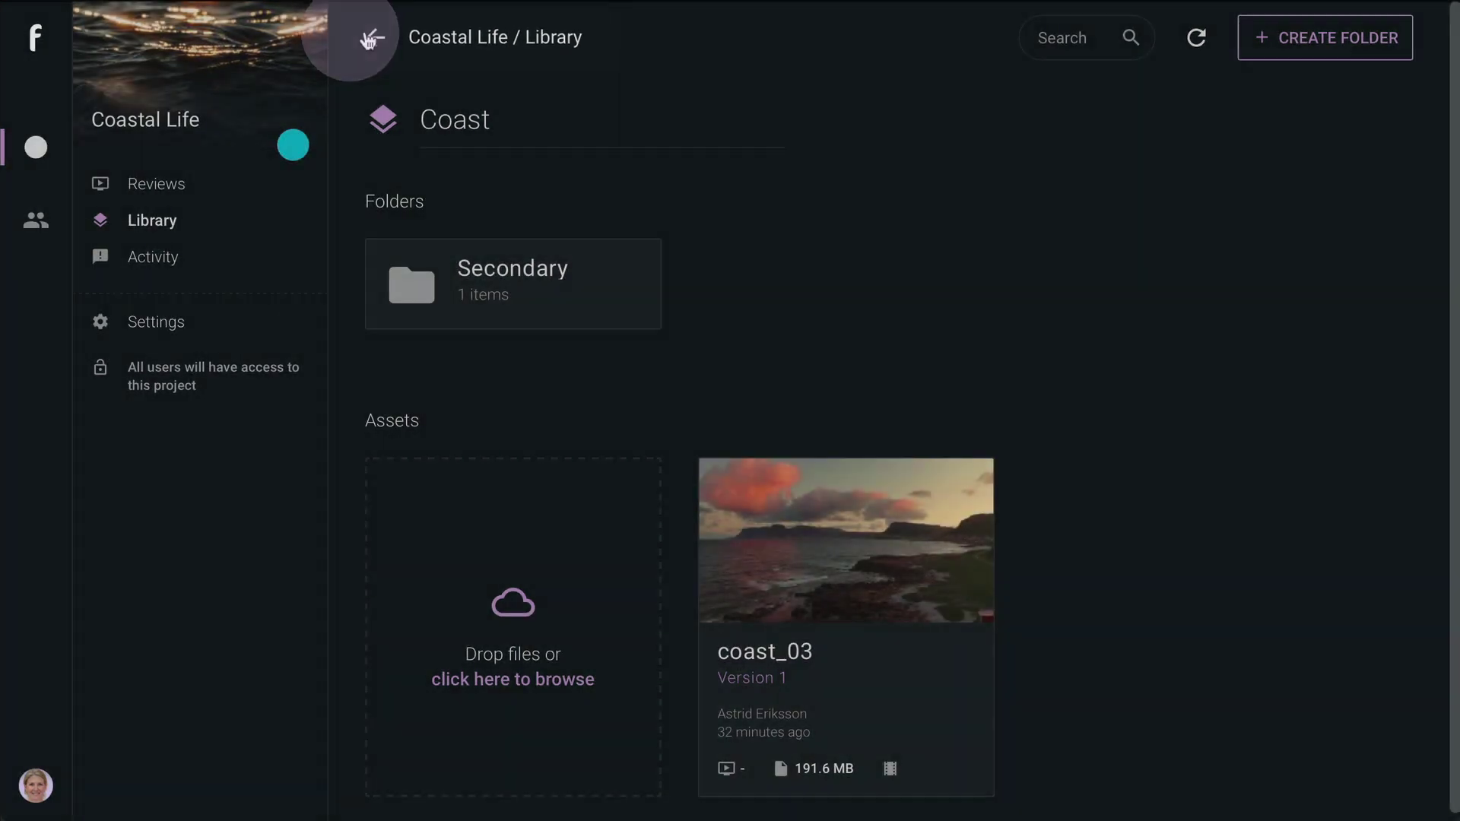
click(359, 38)
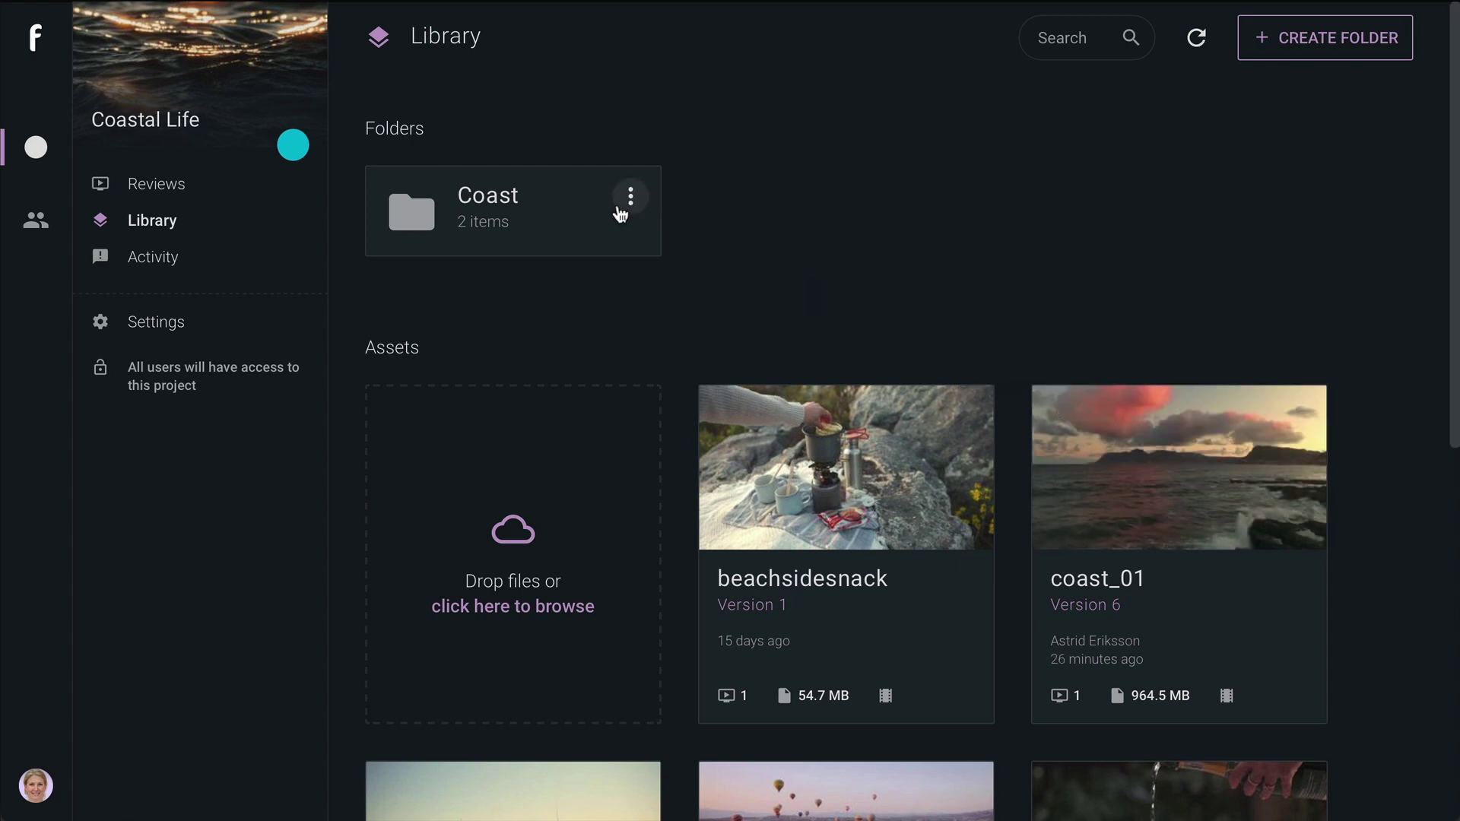
click(576, 223)
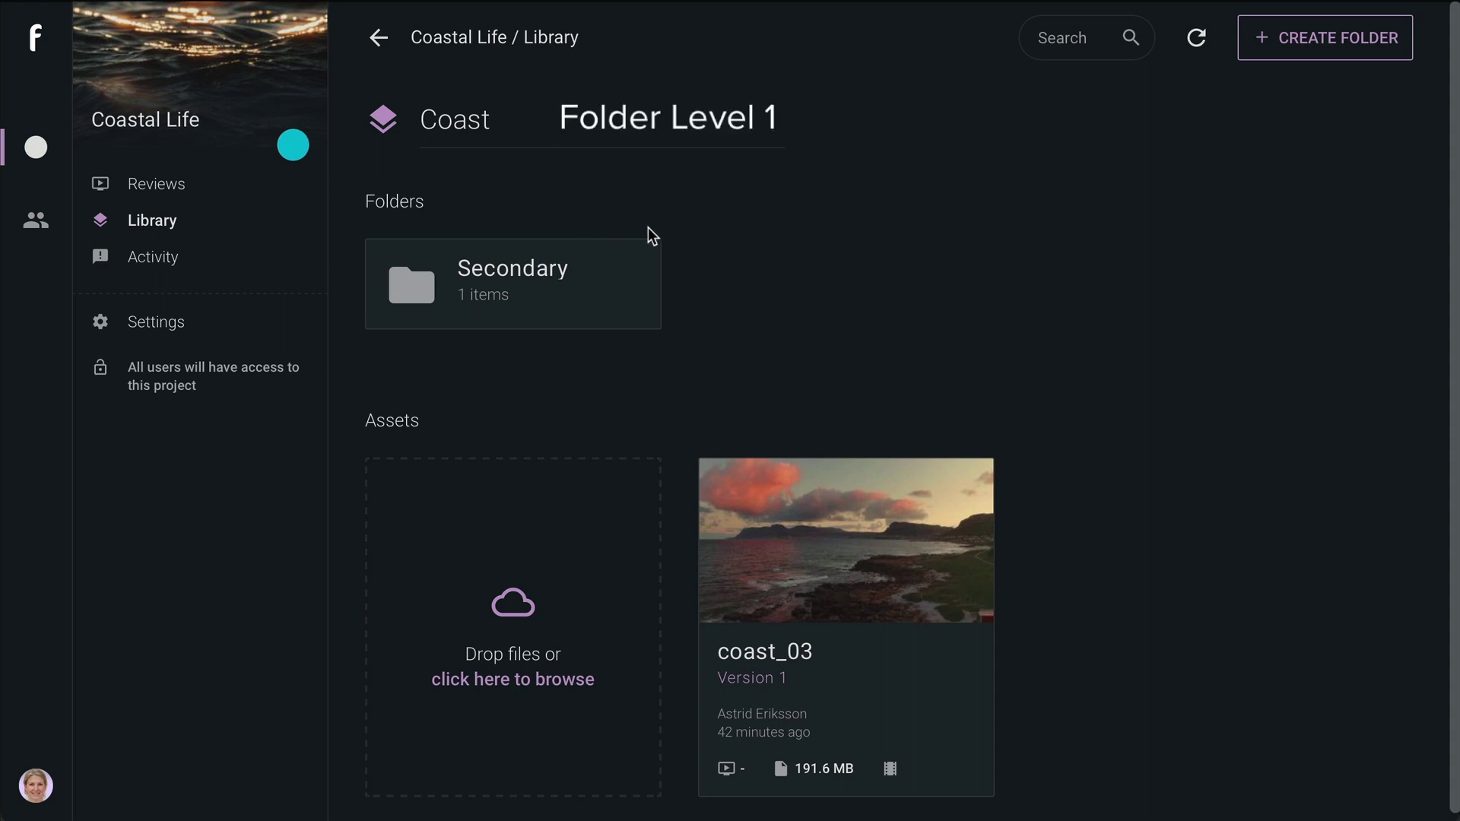
- Delete the Secondary folder with confirmation and return to the main library
click(633, 272)
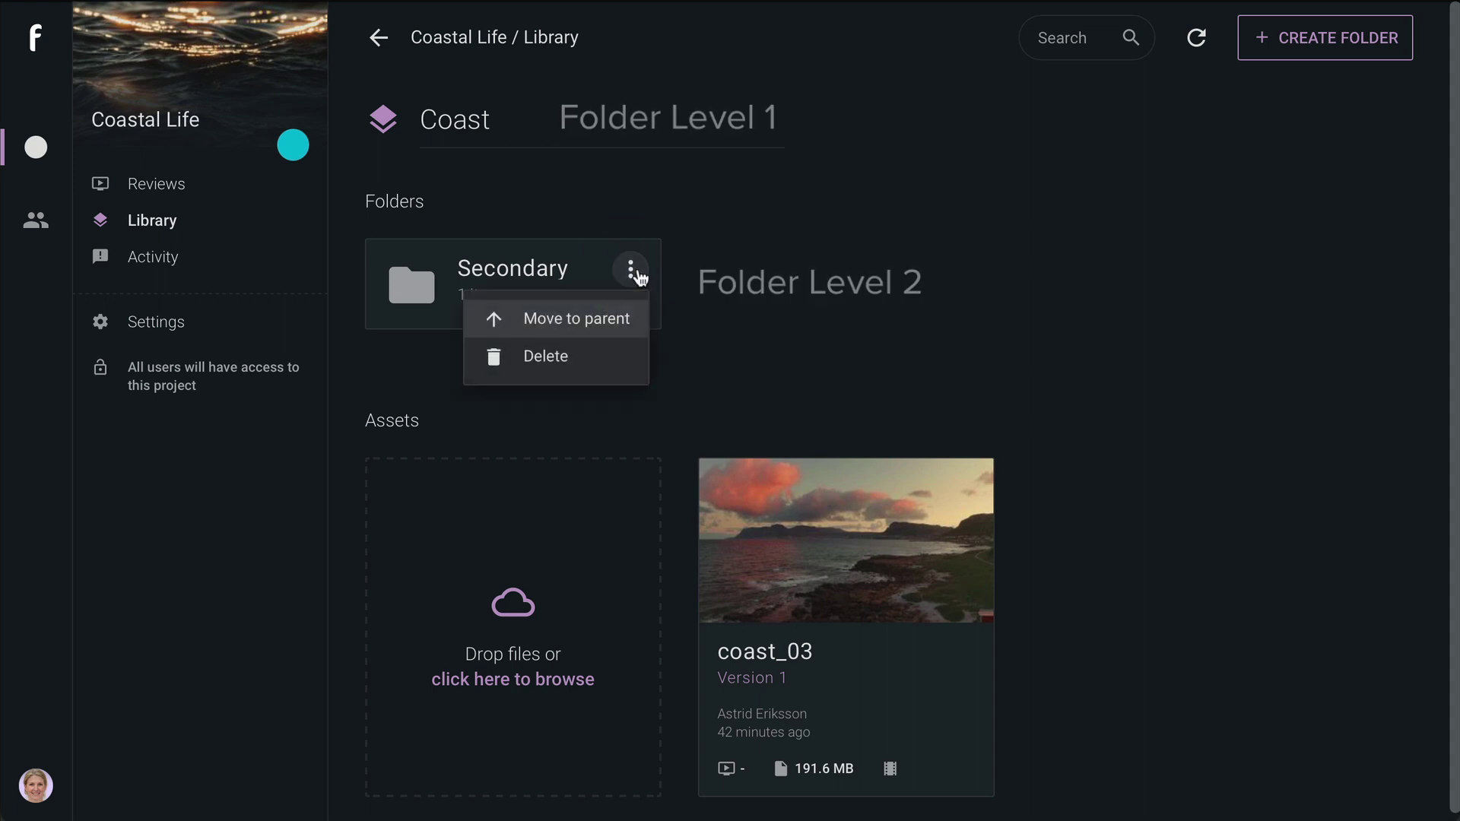
click(627, 361)
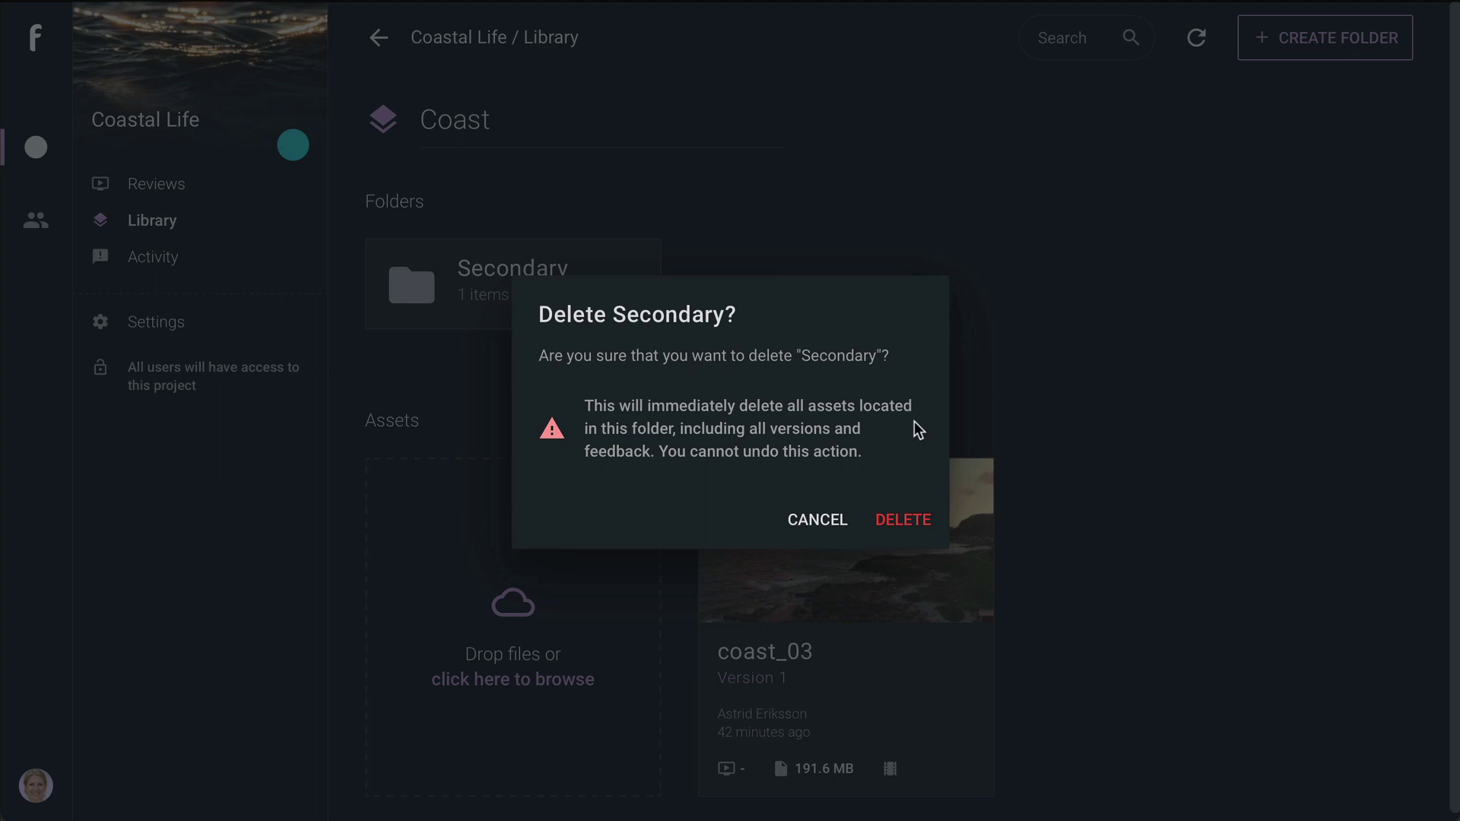
click(912, 522)
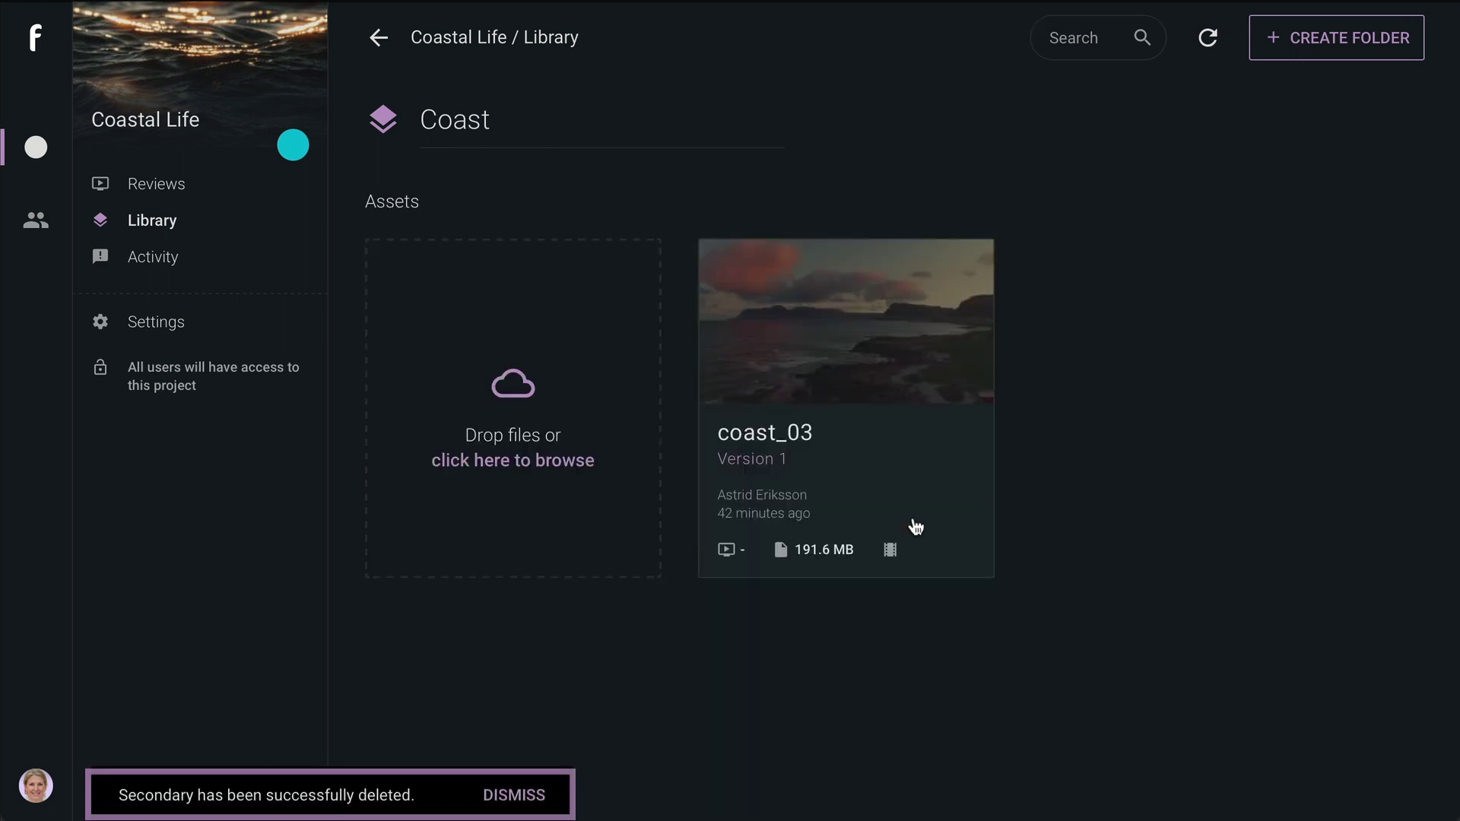
click(377, 41)
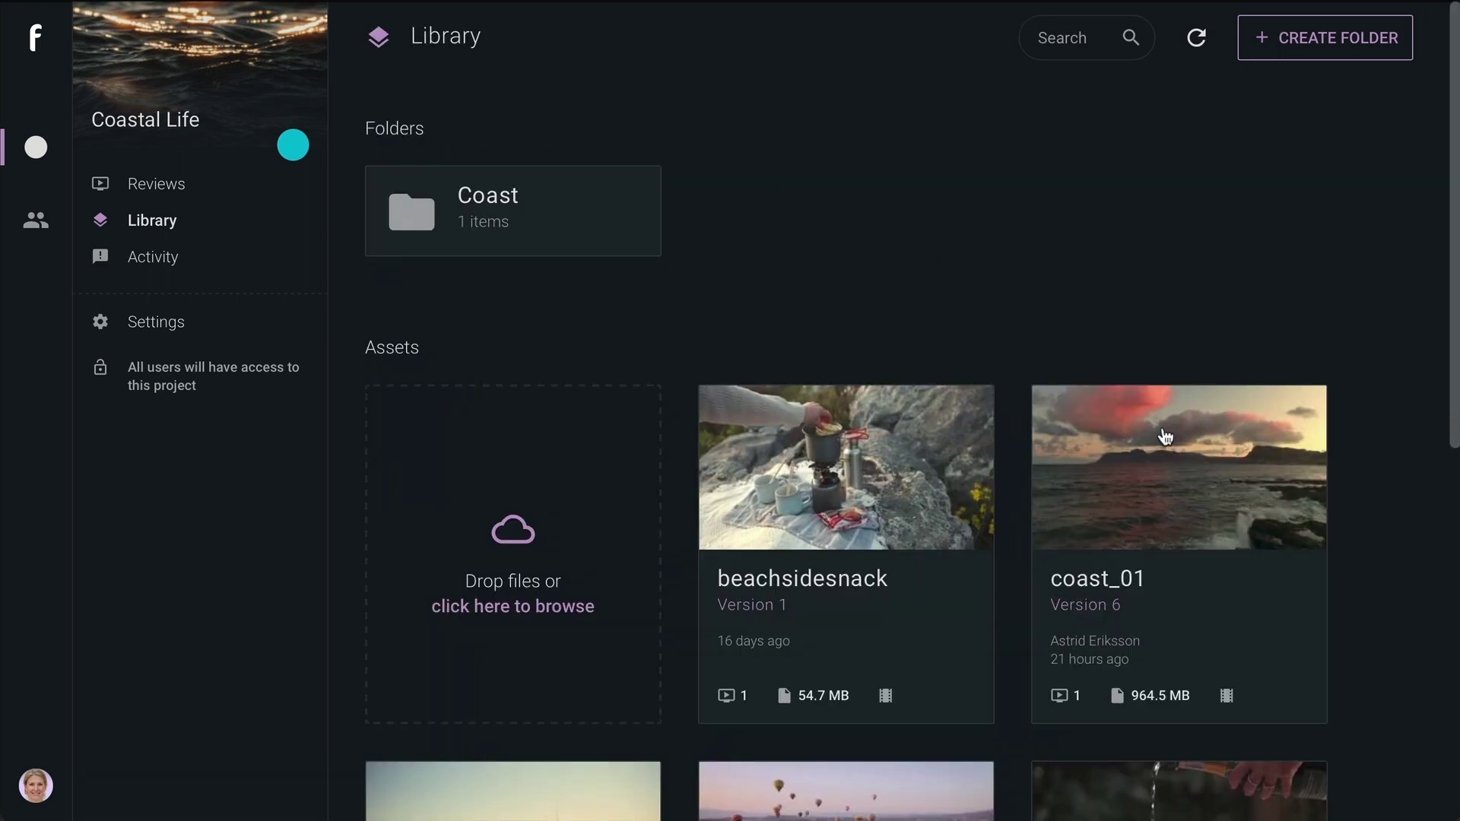
- Open coast_01 in the player and switch to version v3
click(1177, 469)
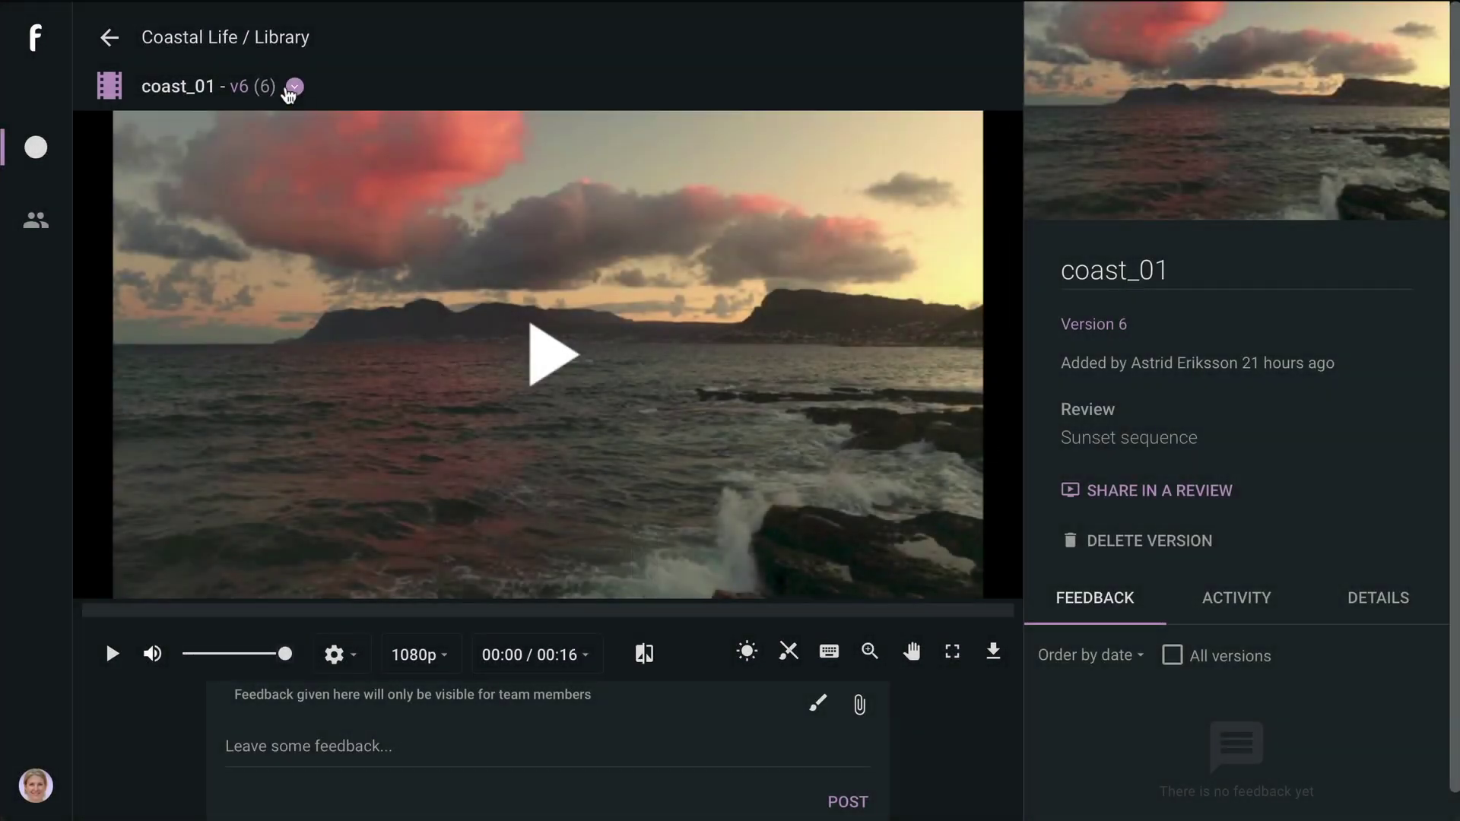
click(294, 86)
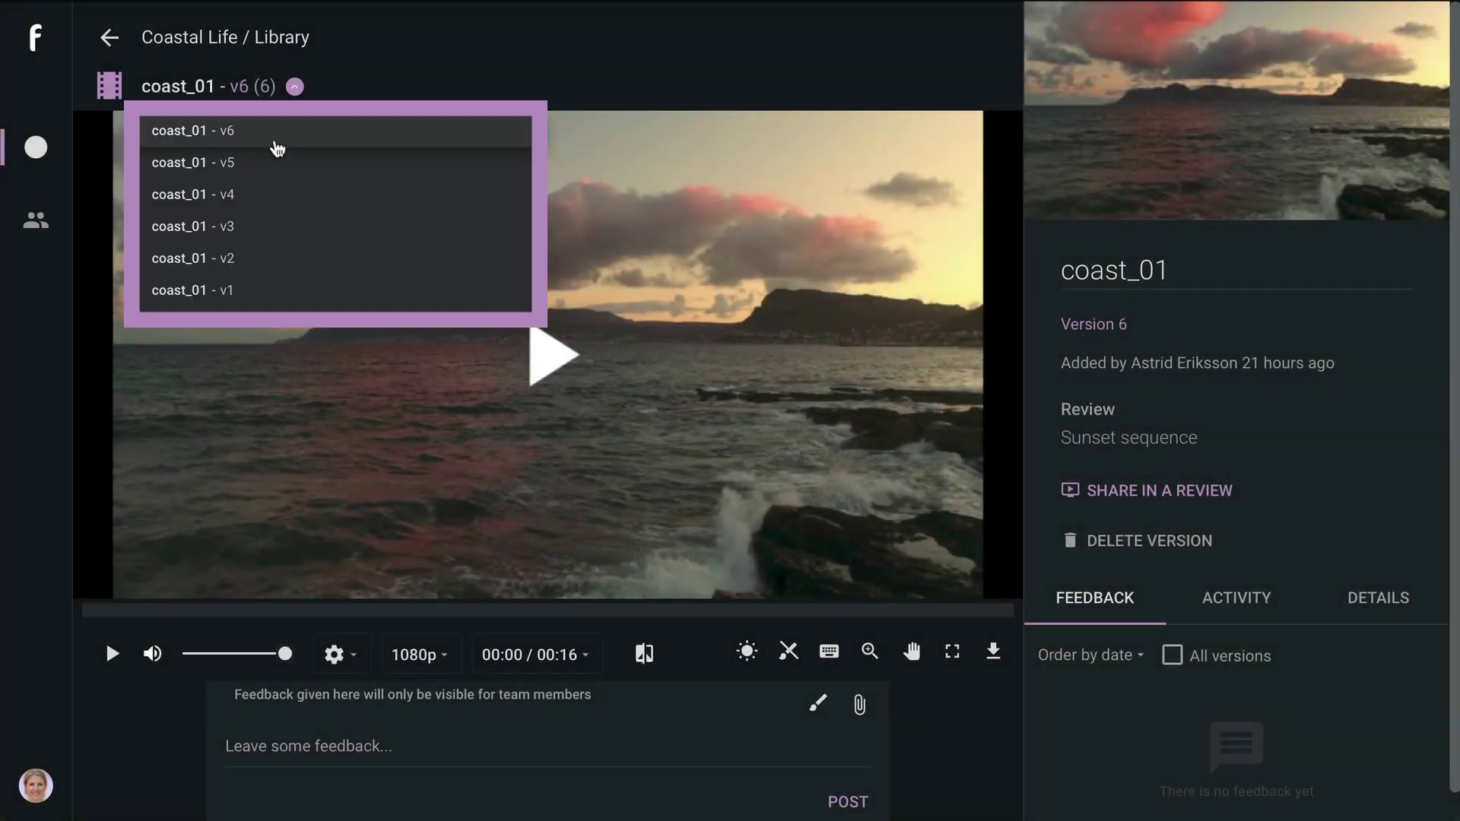
click(256, 231)
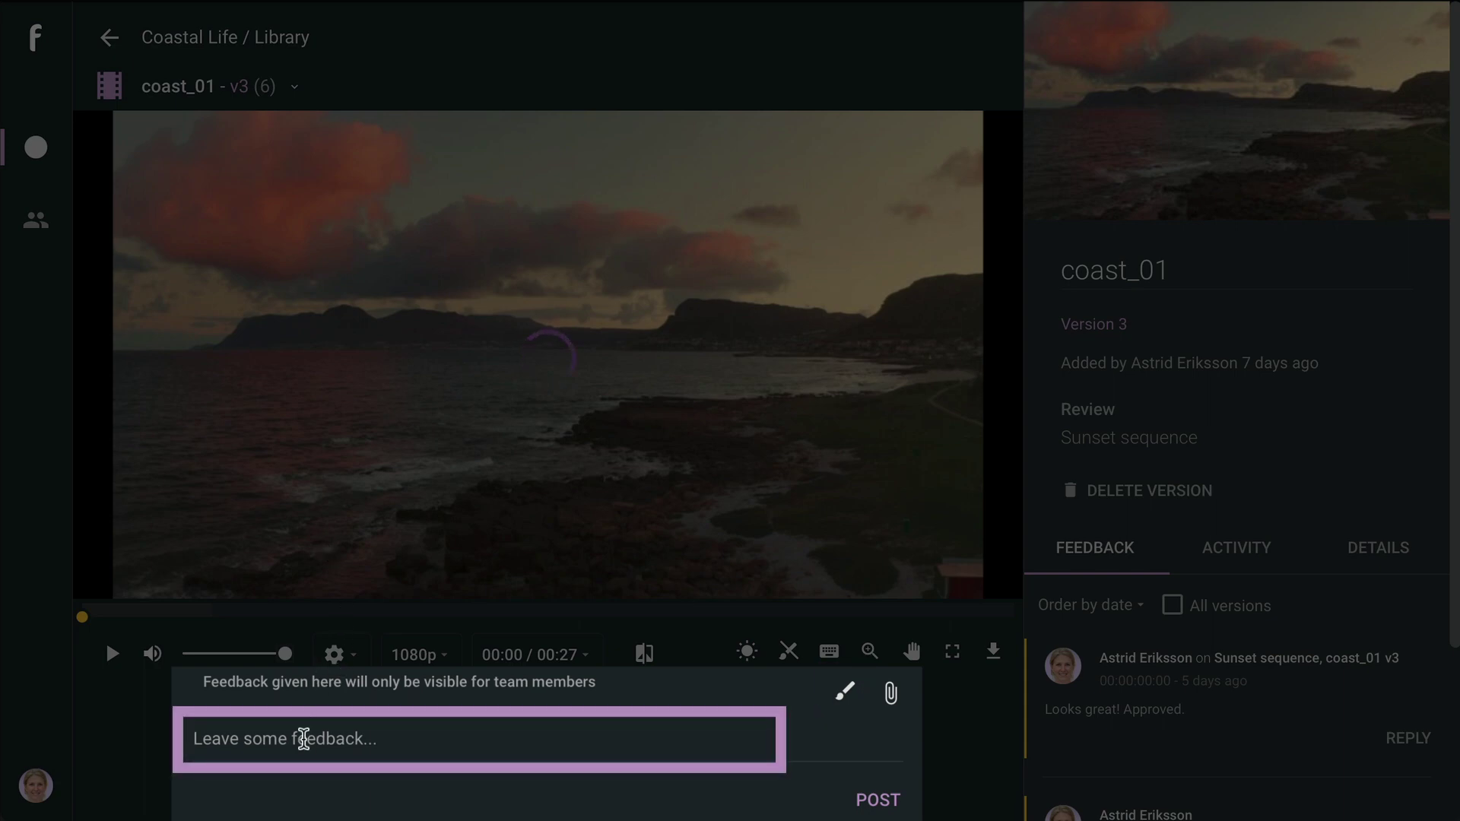
- Post the internal feedback comment 'I love this!' on coast_01 v3
click(304, 741)
text(I love)
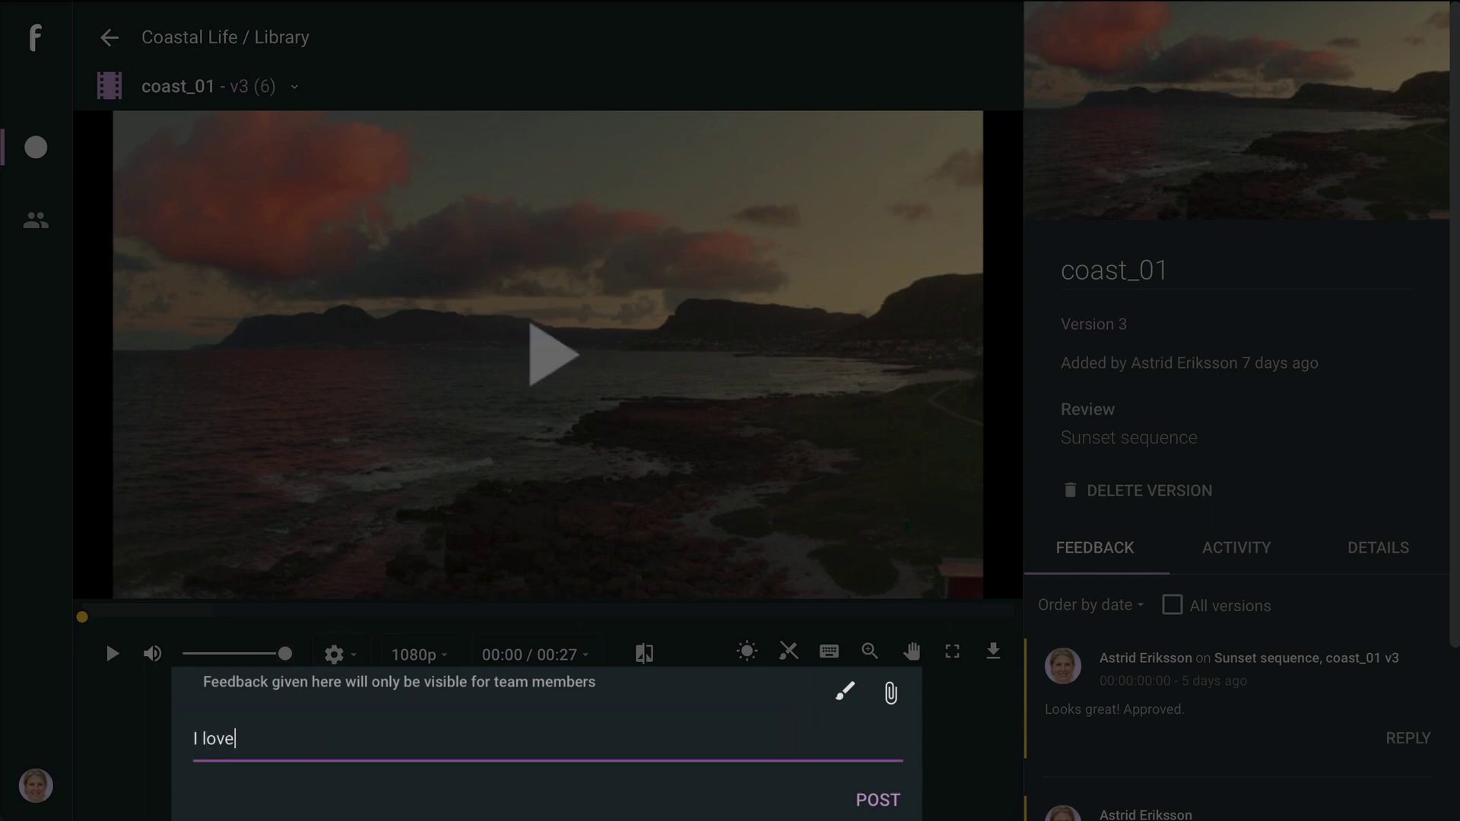
text( this!)
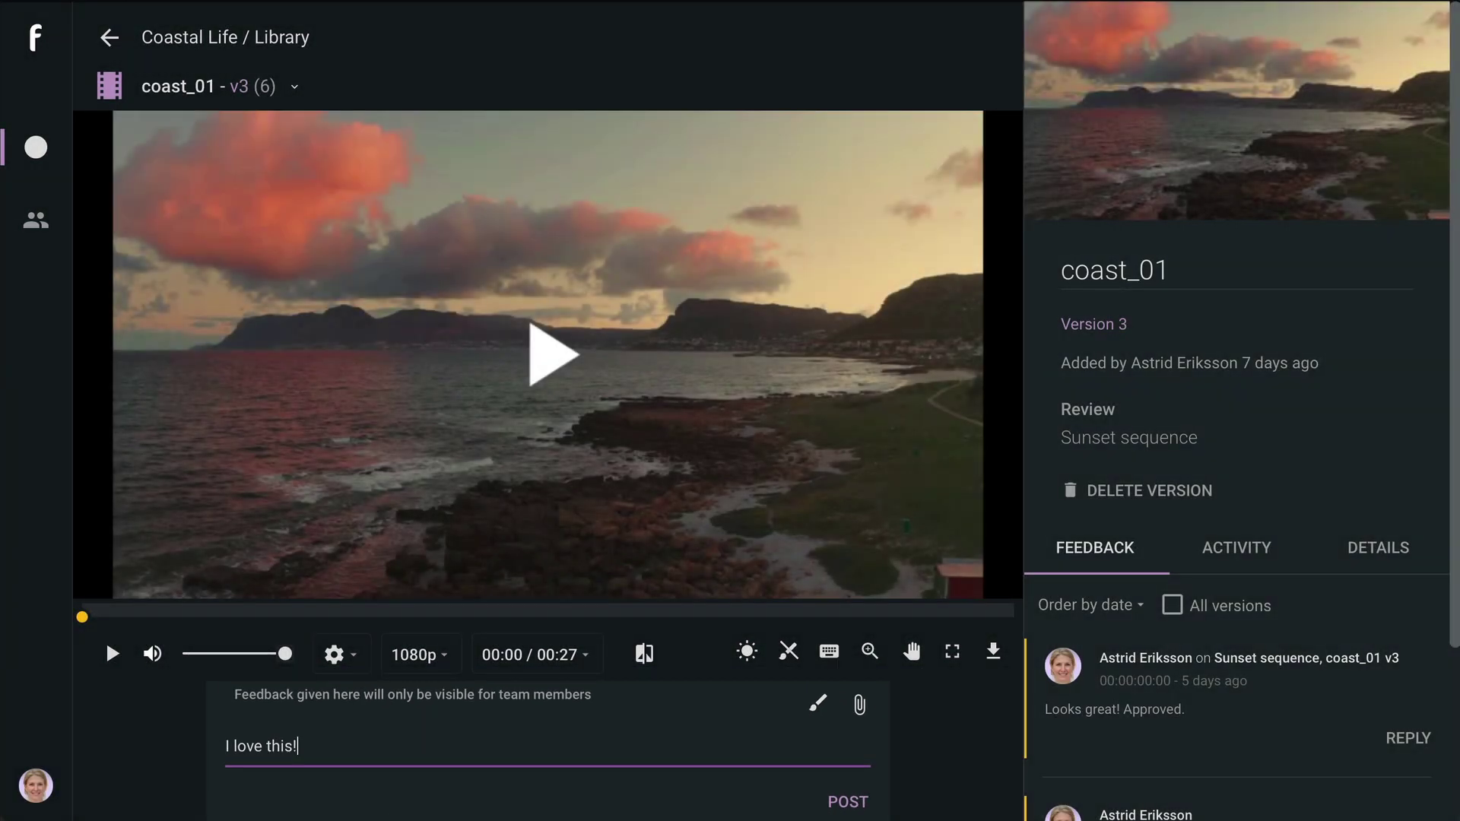
click(846, 802)
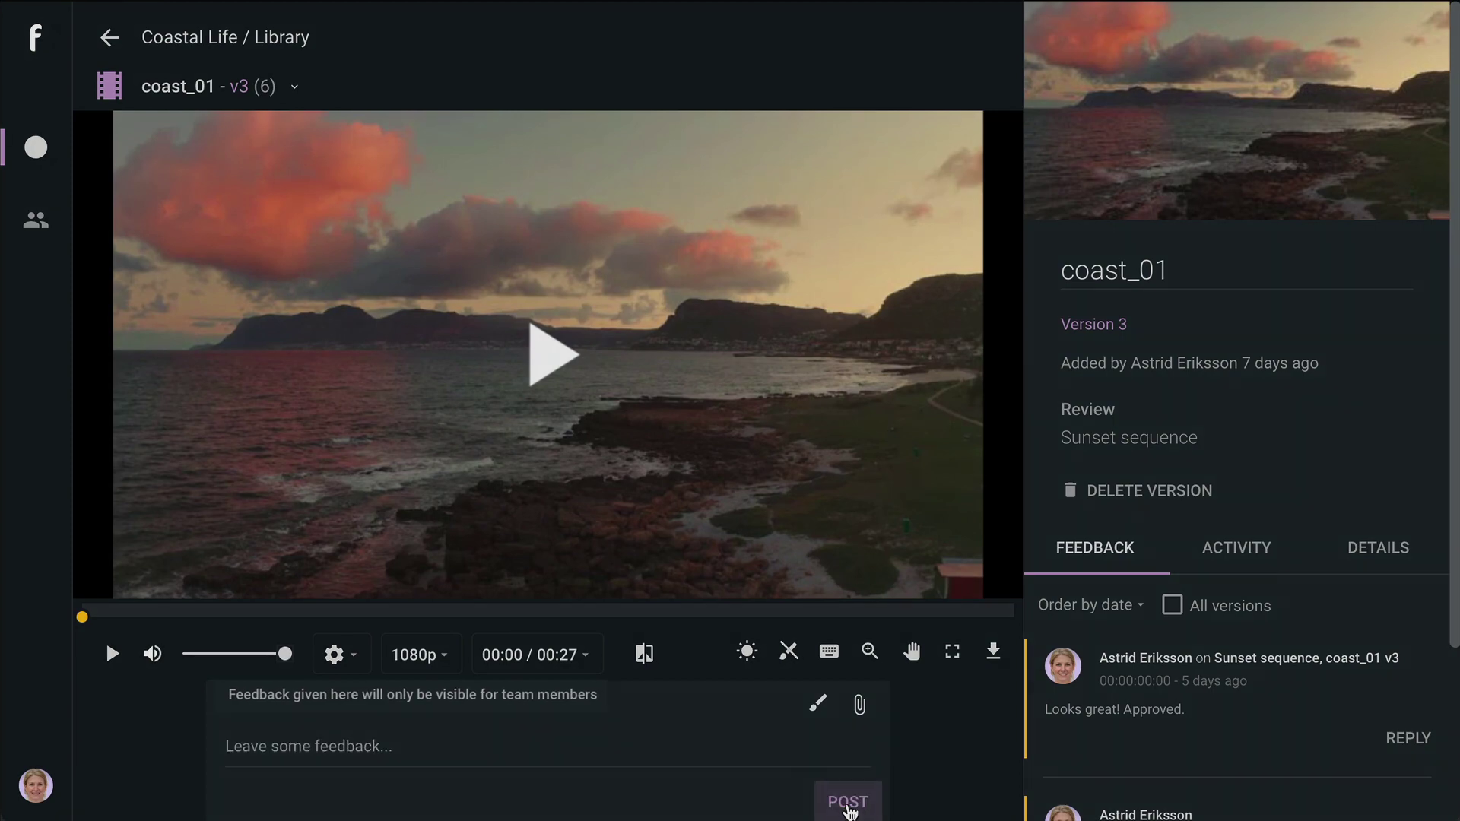
scroll(1187, 719, down, 3)
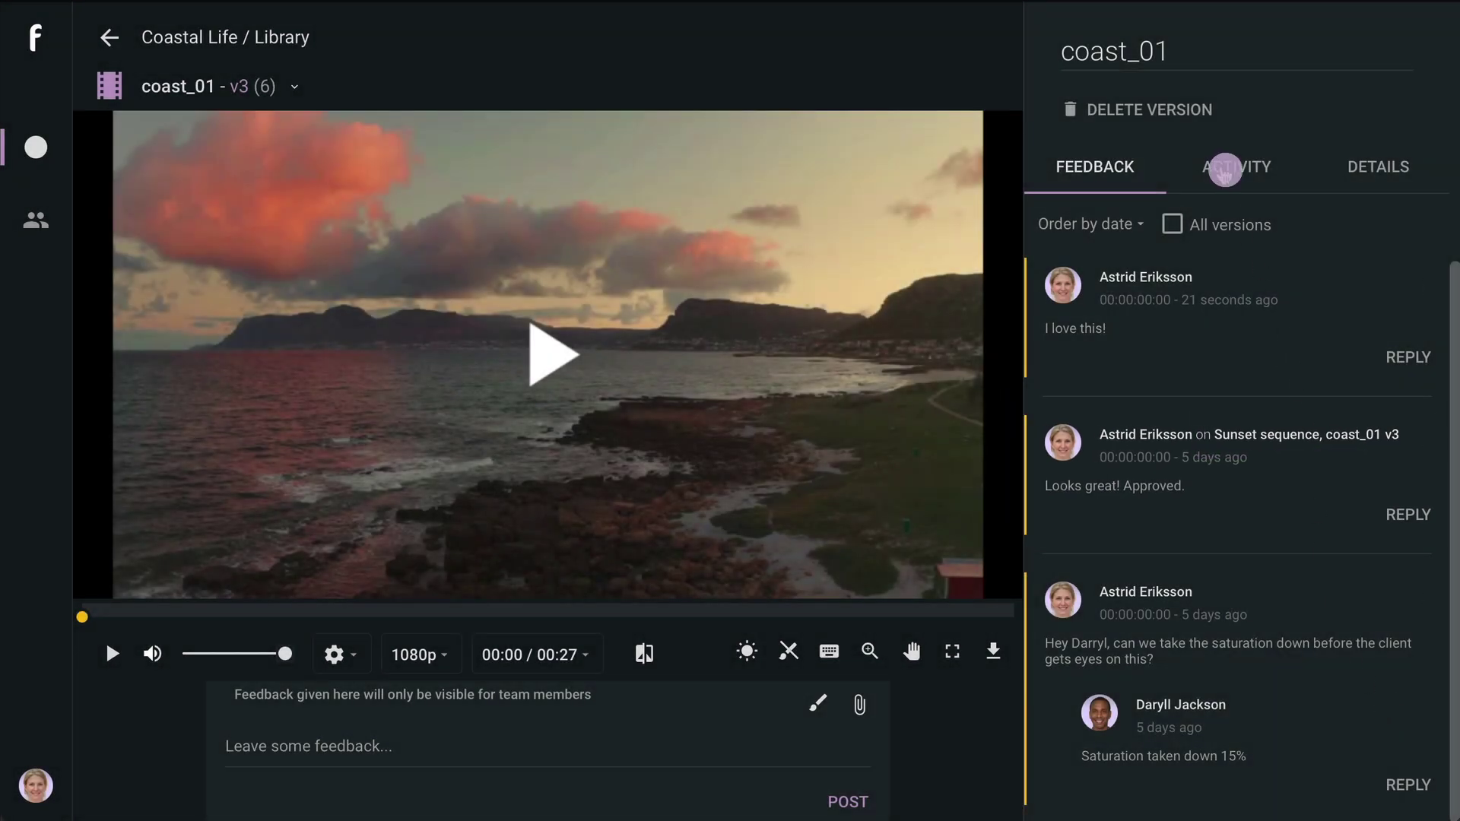
- View the Activity and Details tabs showing 191.6 MB, 25 fps, 28 s, leaving the title unchanged
click(1224, 169)
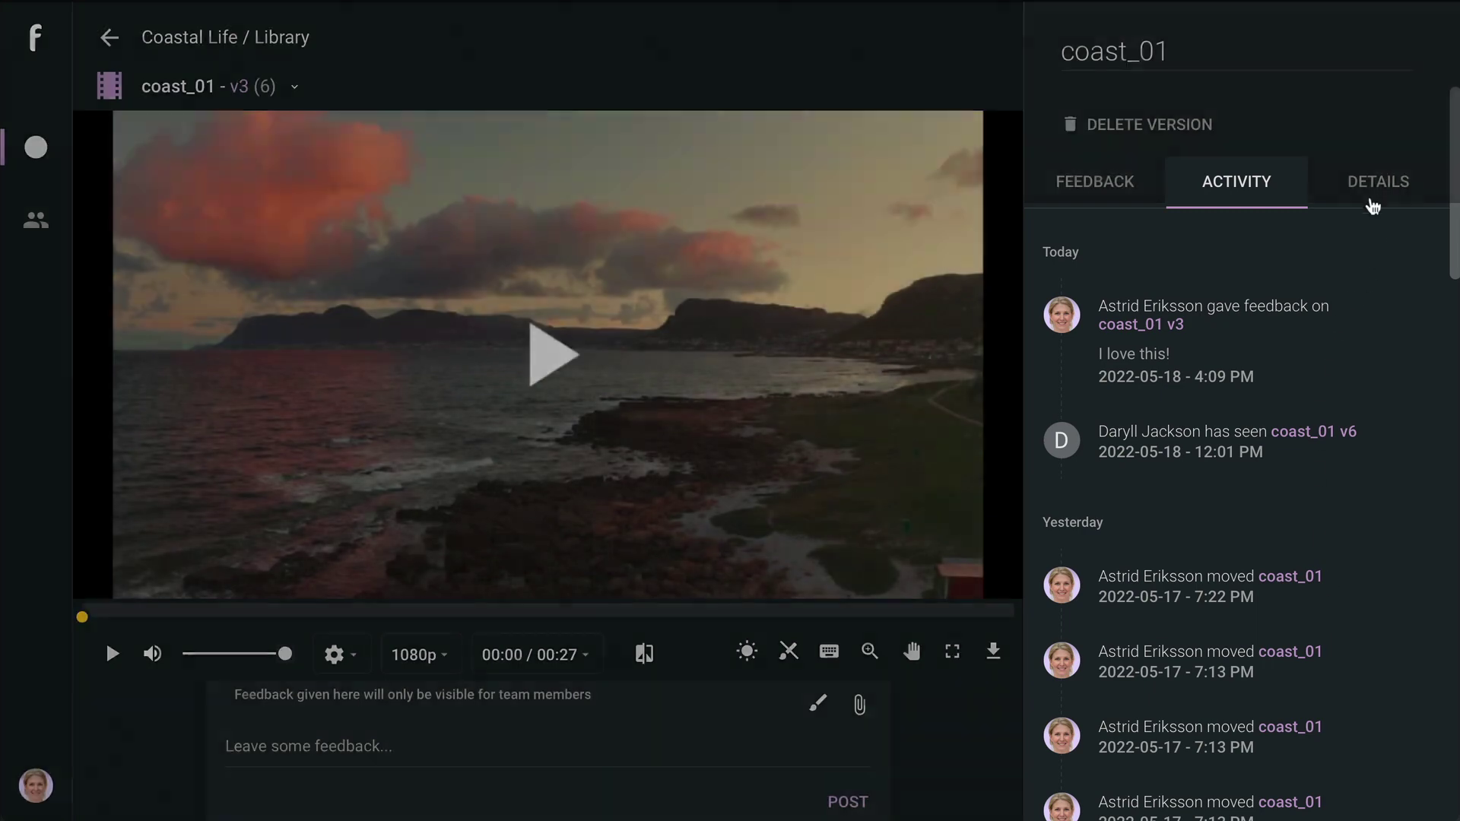
click(1372, 196)
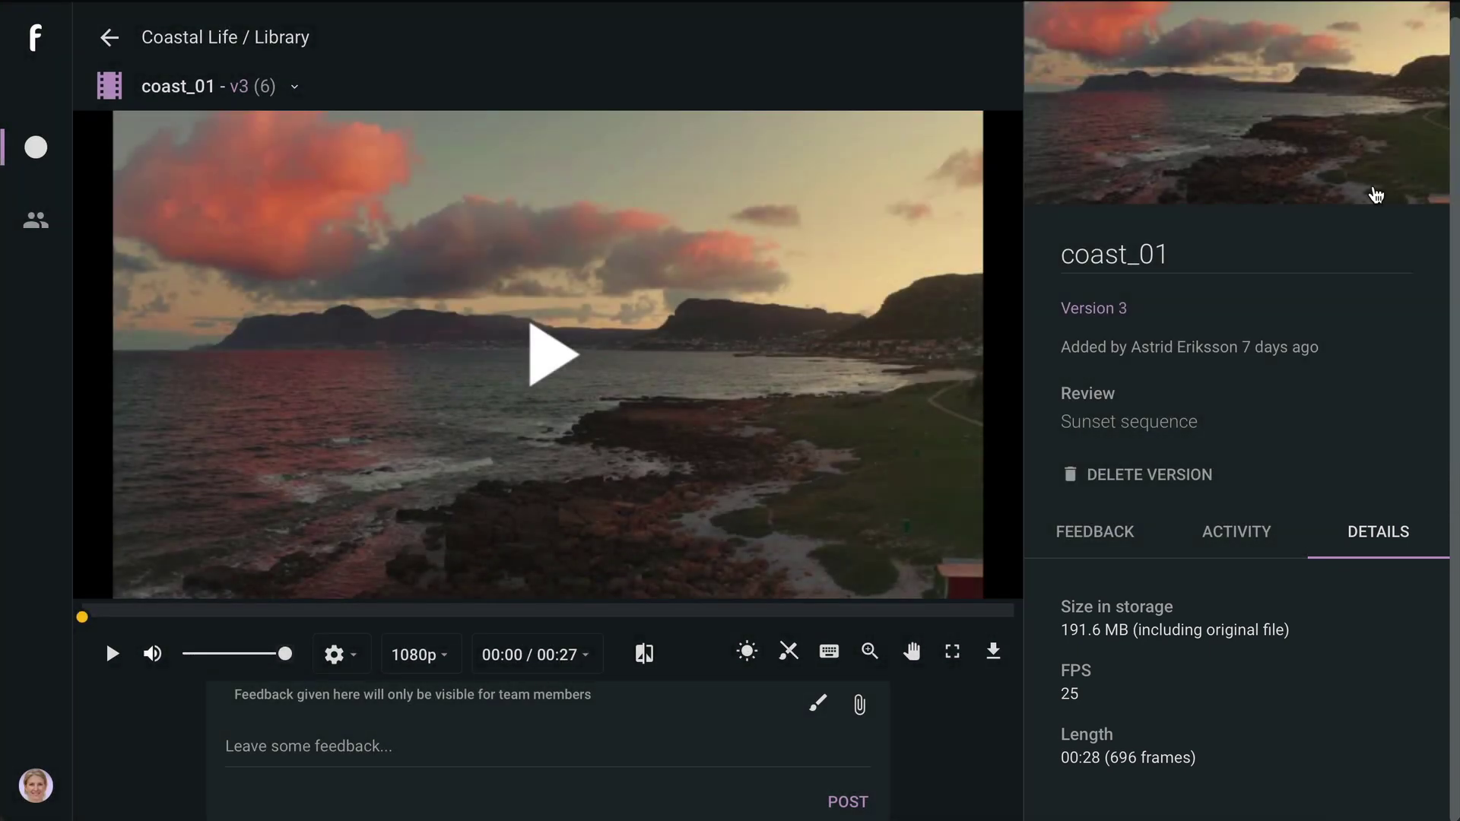
click(1315, 260)
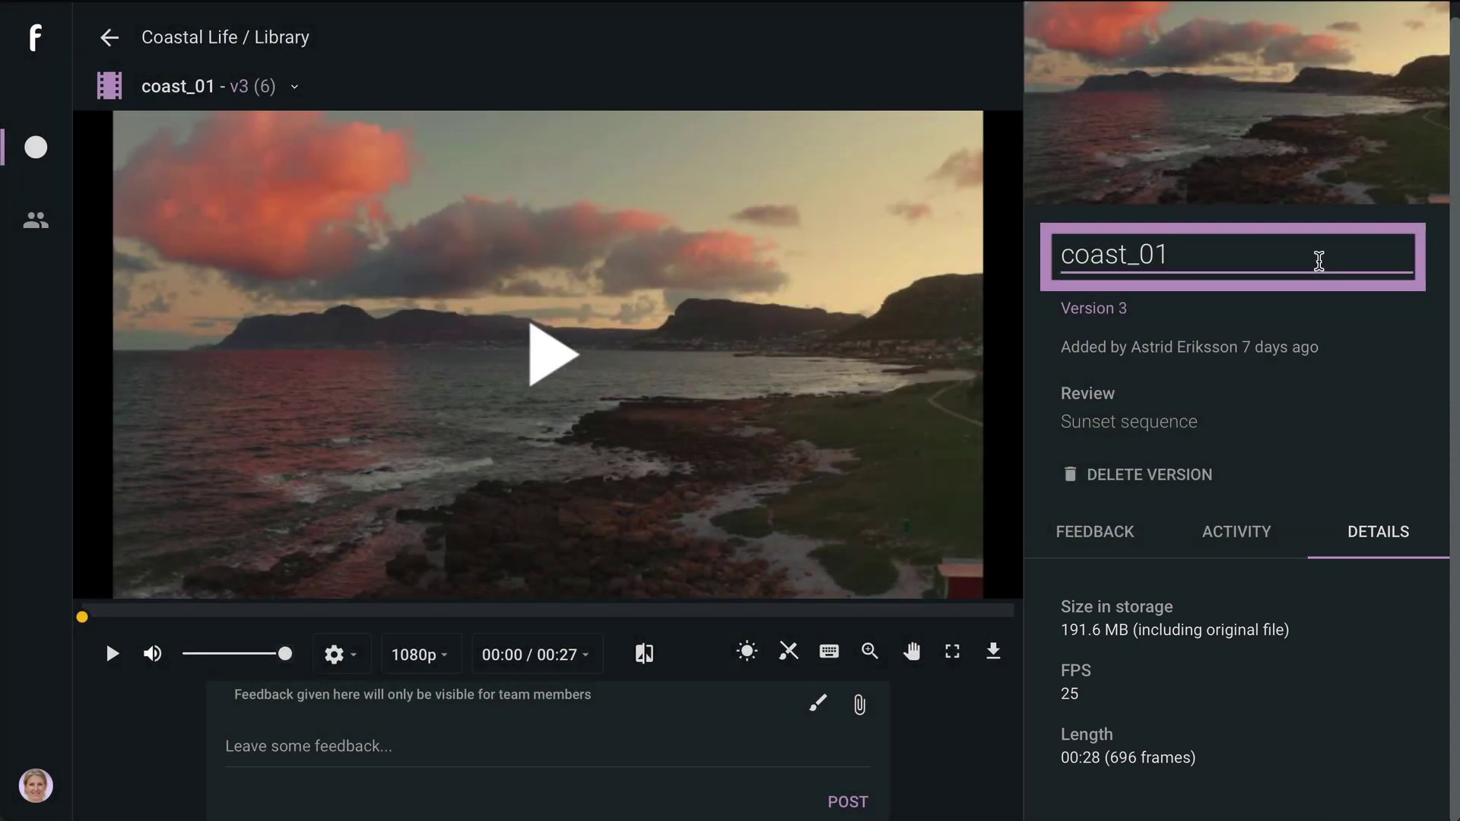
click(1309, 320)
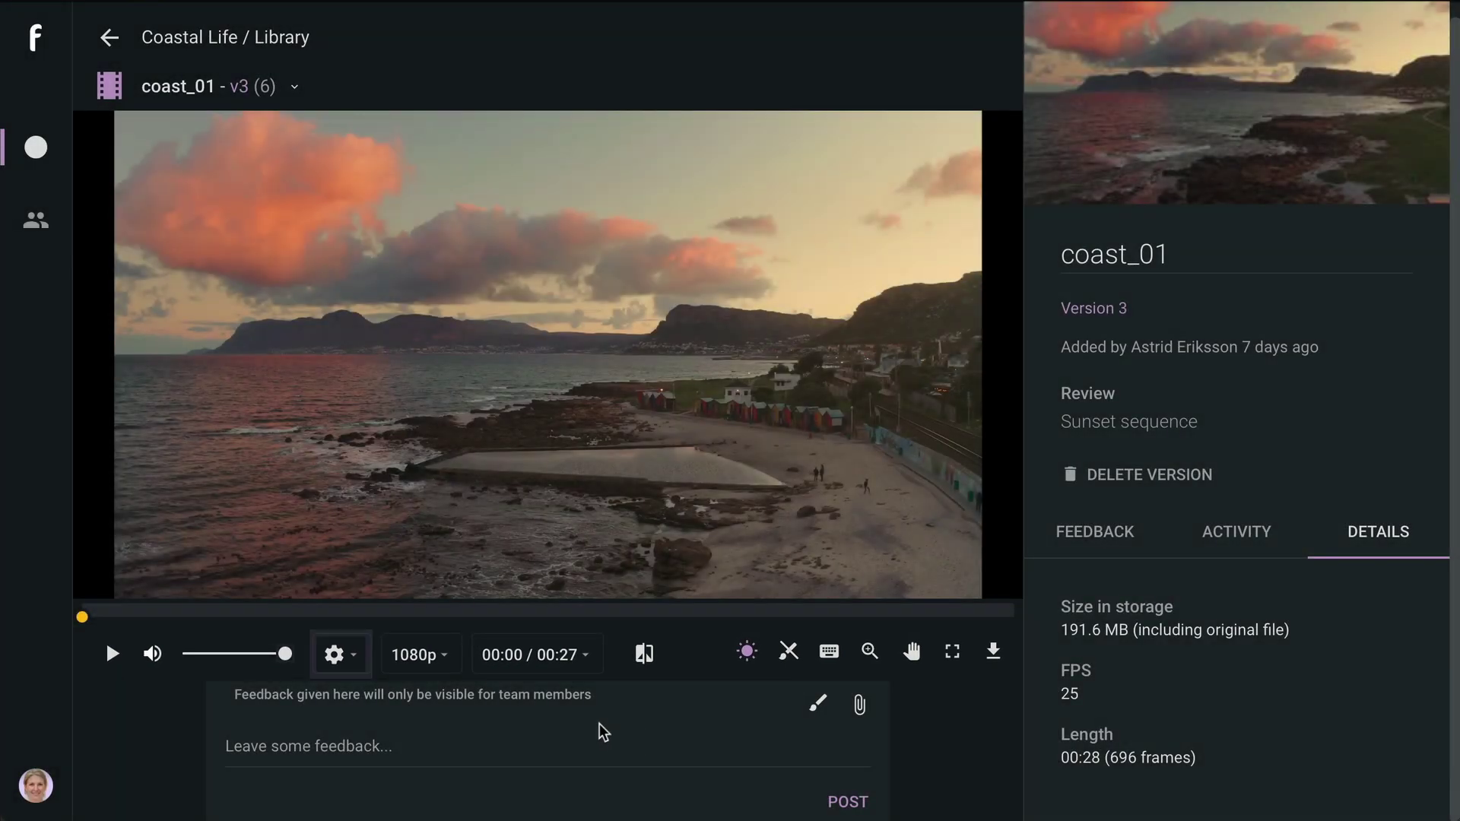
click(375, 657)
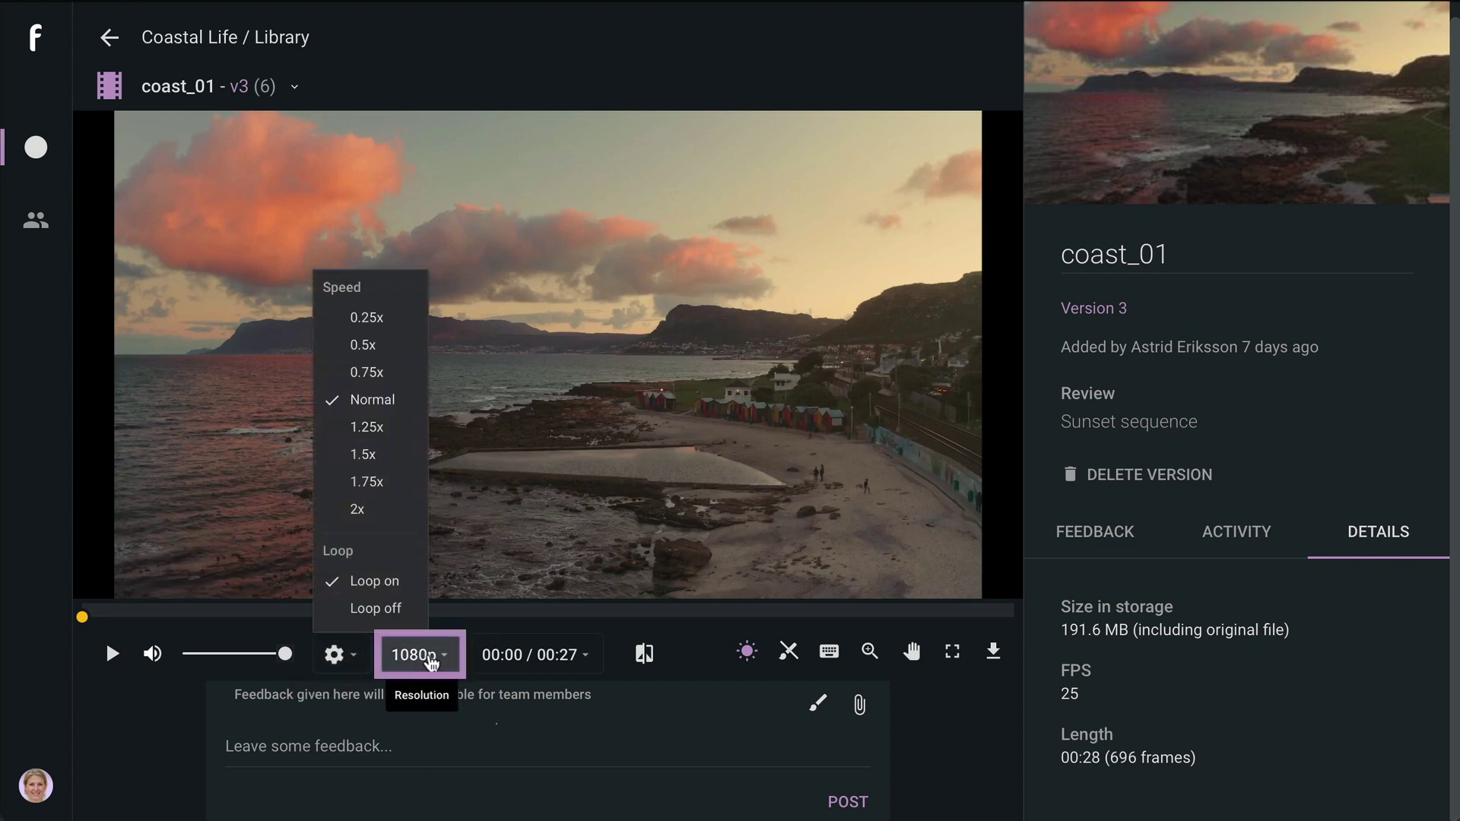
click(420, 659)
click(543, 659)
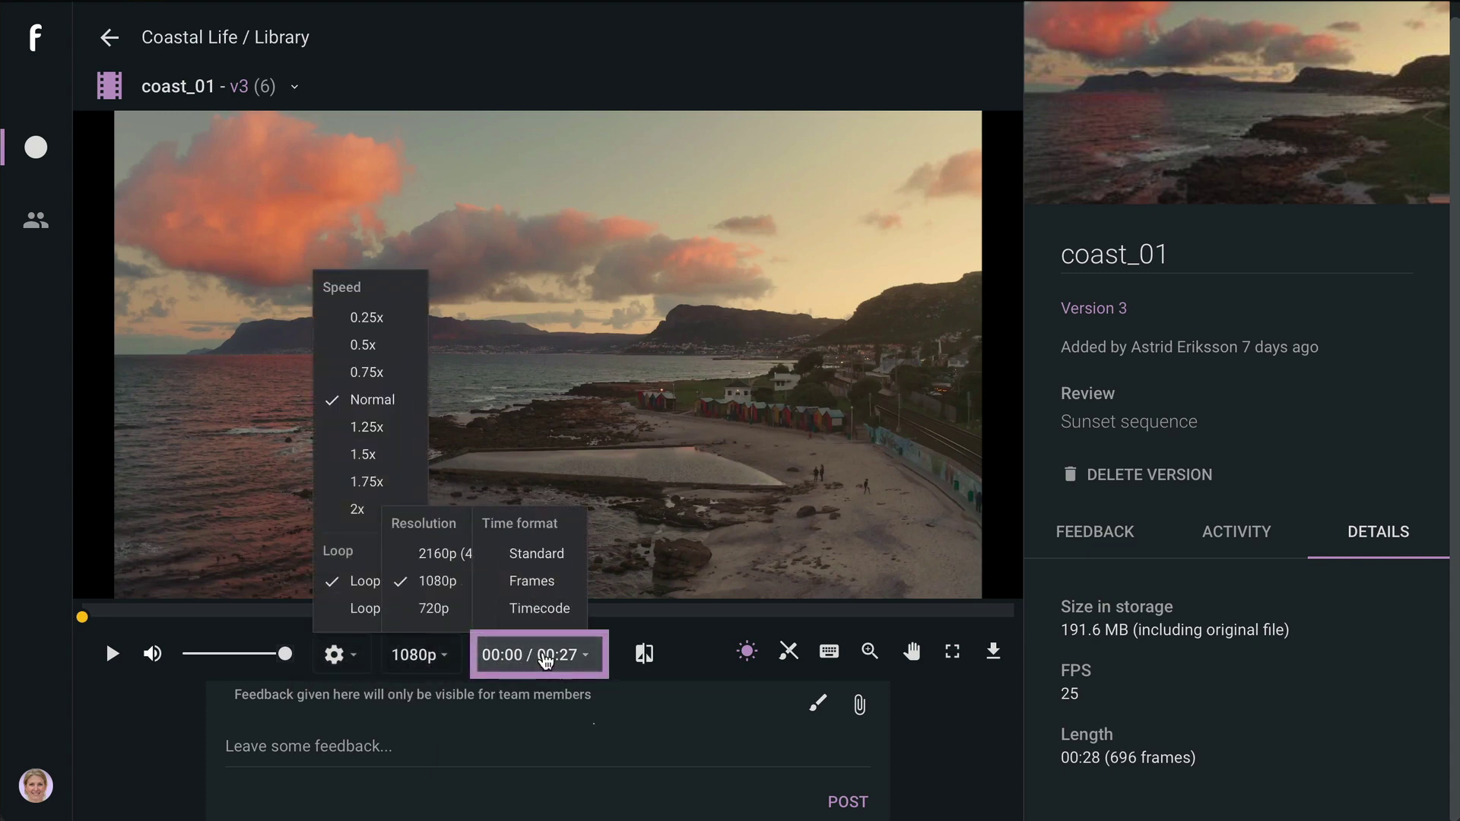
click(746, 653)
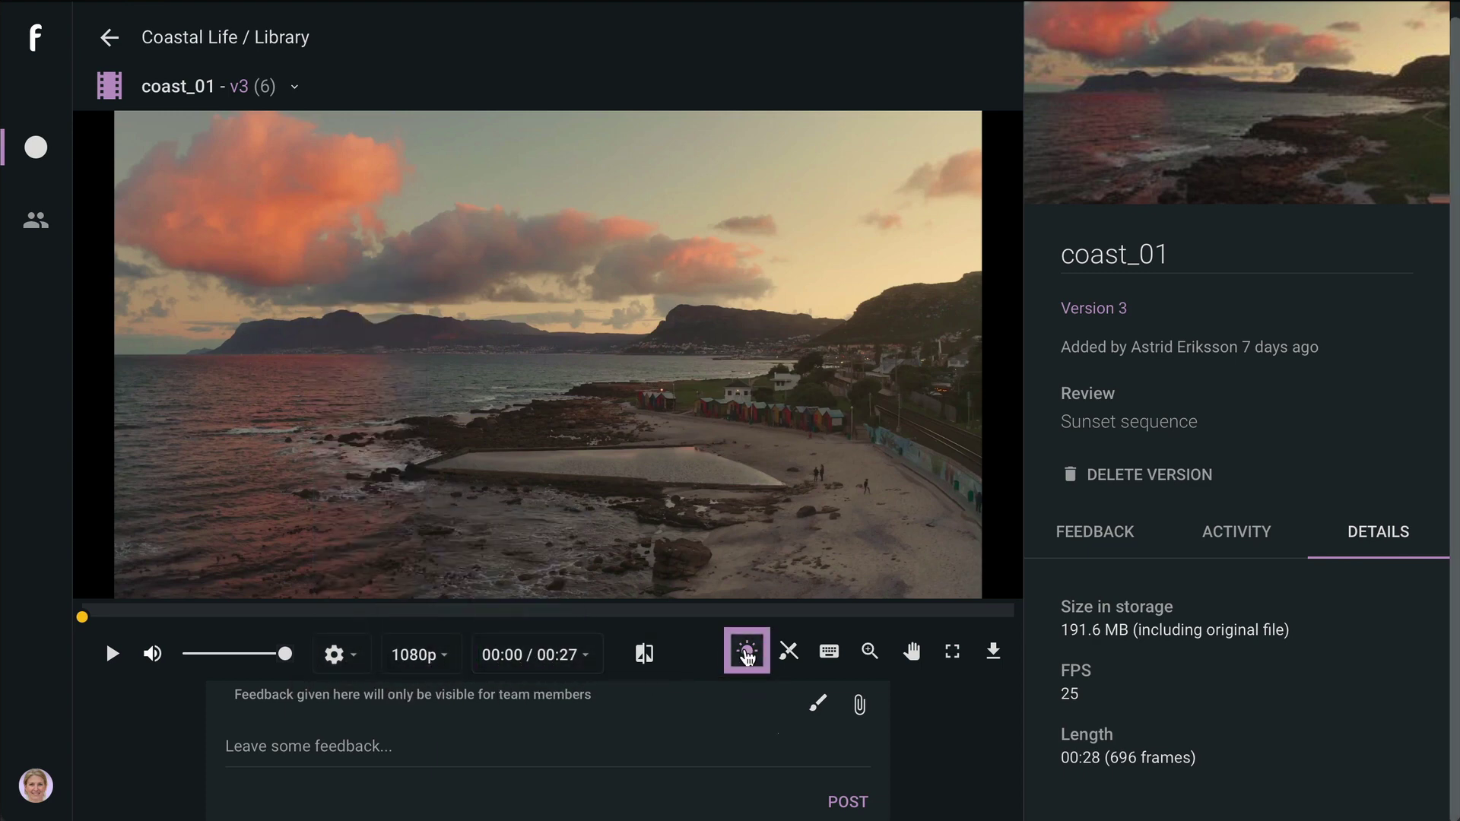
drag(657, 216, 640, 203)
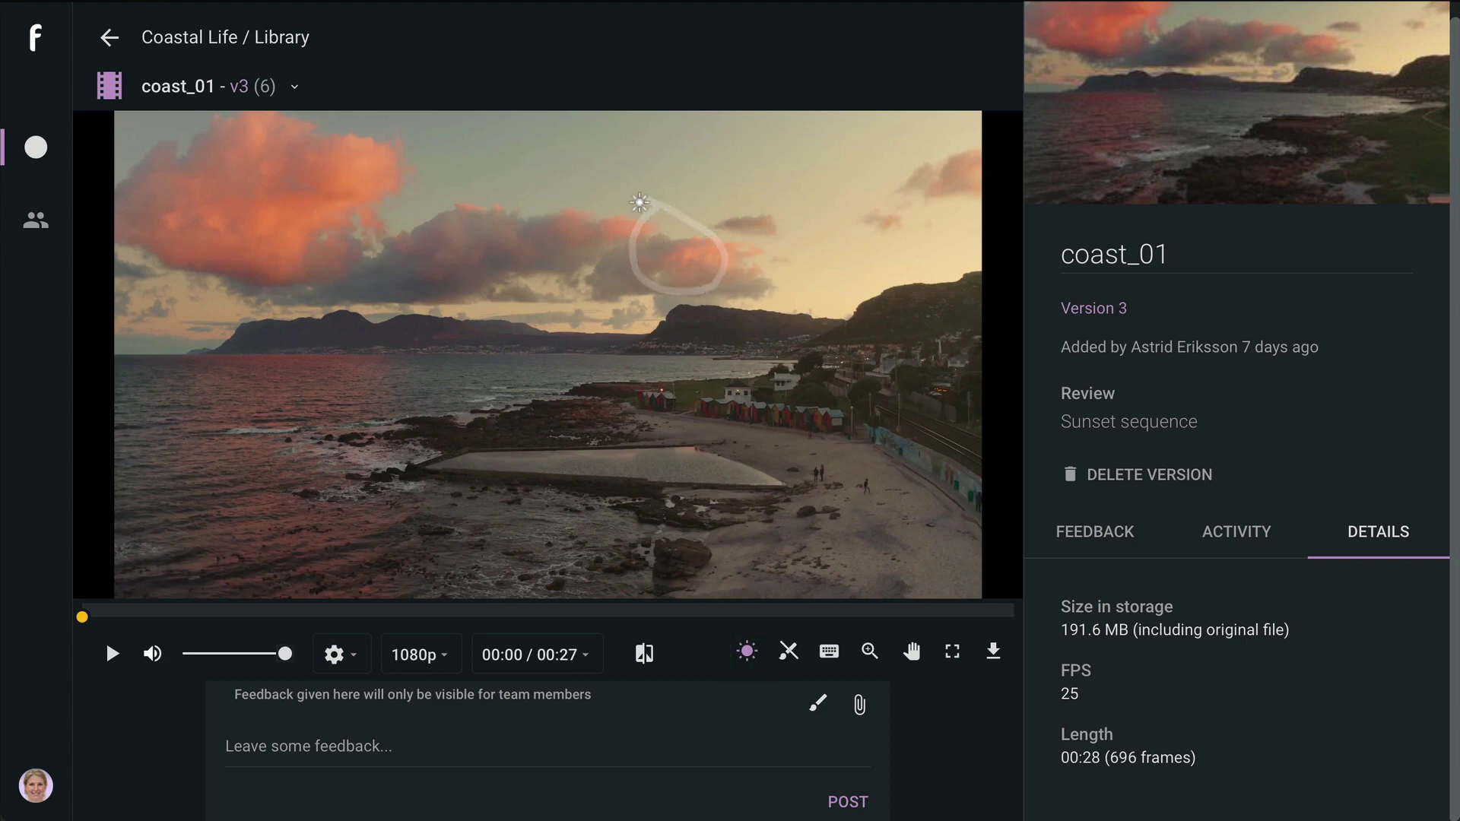
click(786, 653)
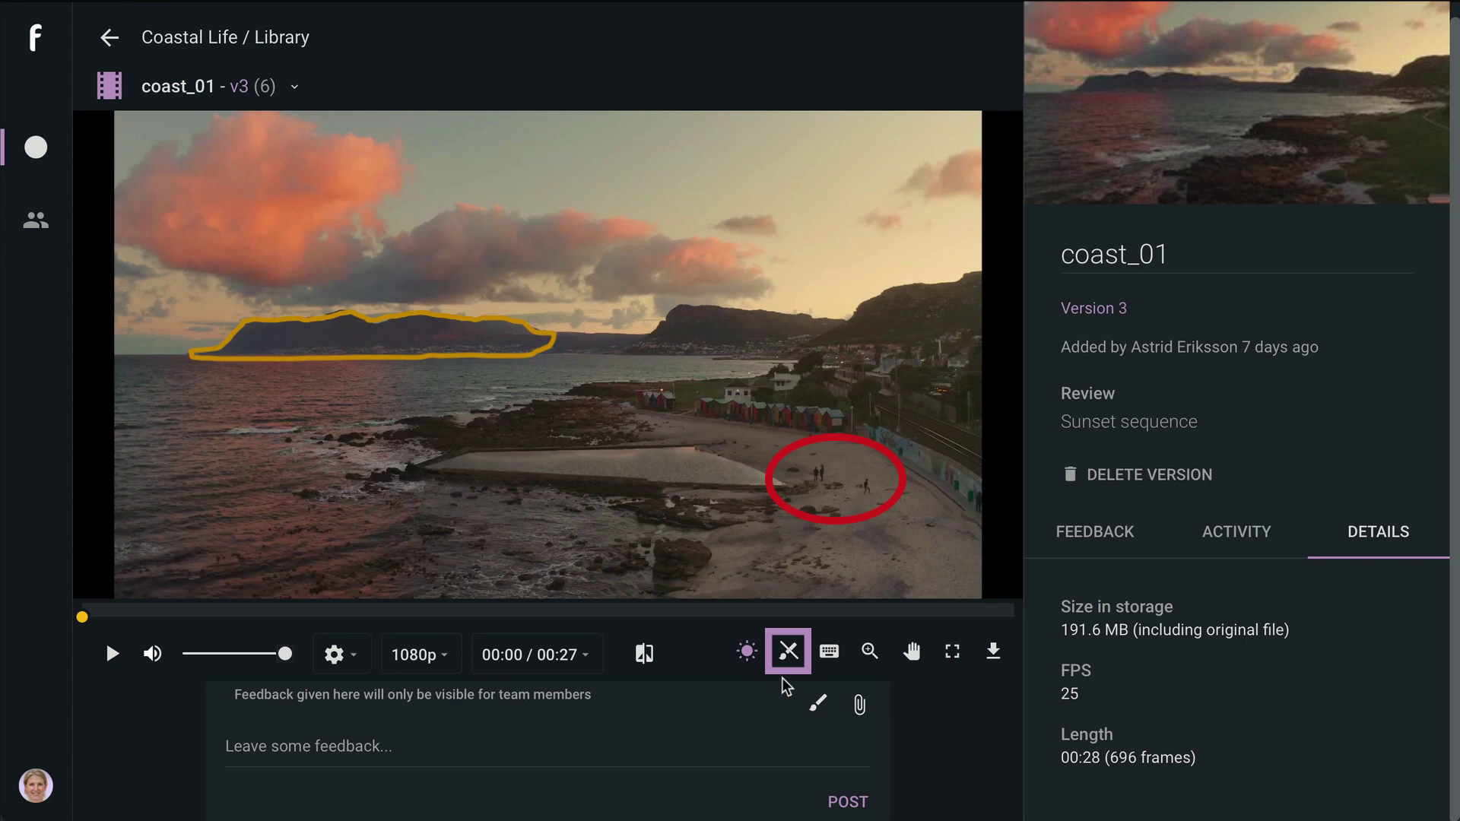
click(787, 650)
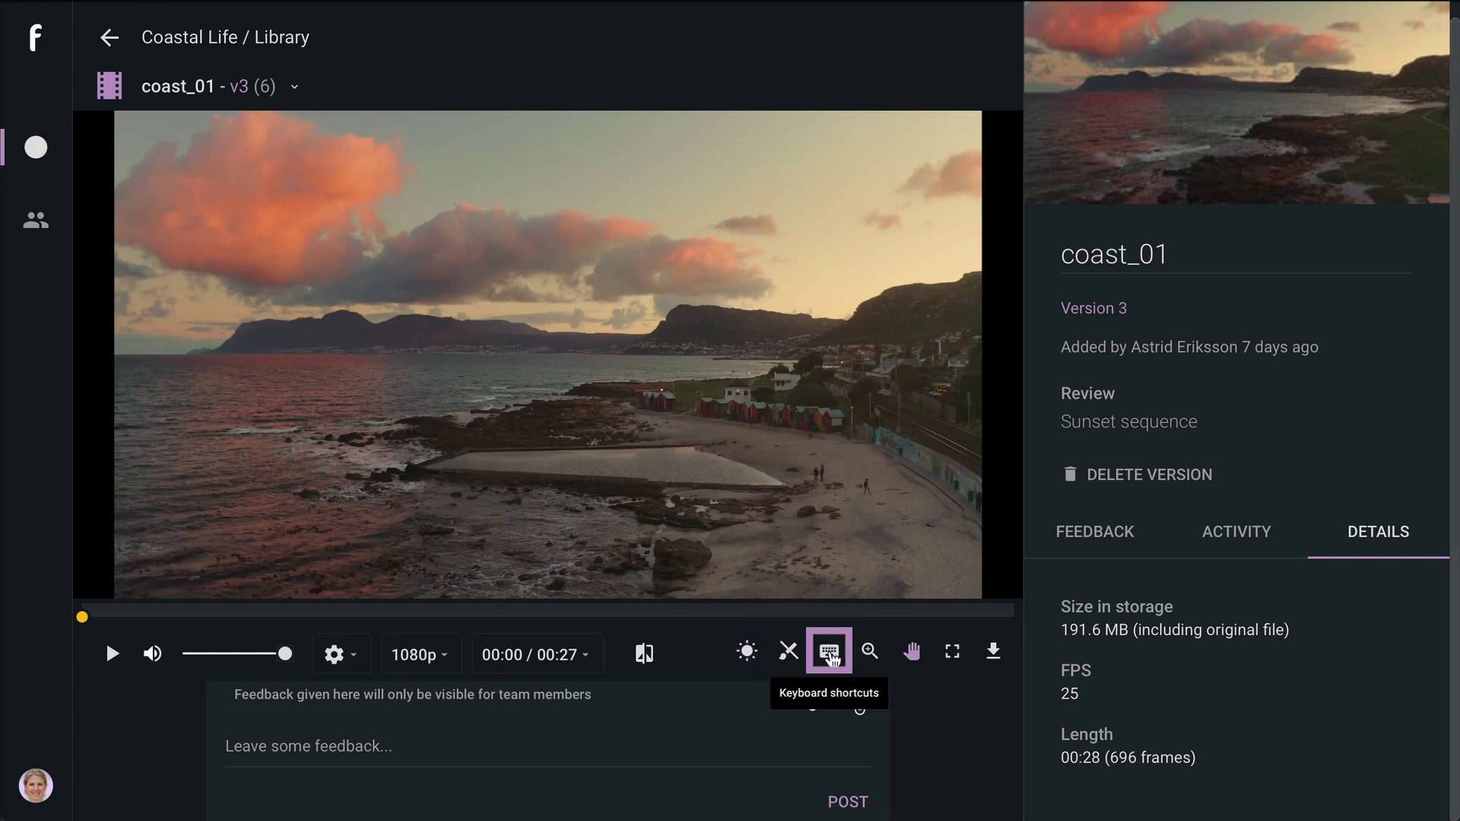
click(829, 656)
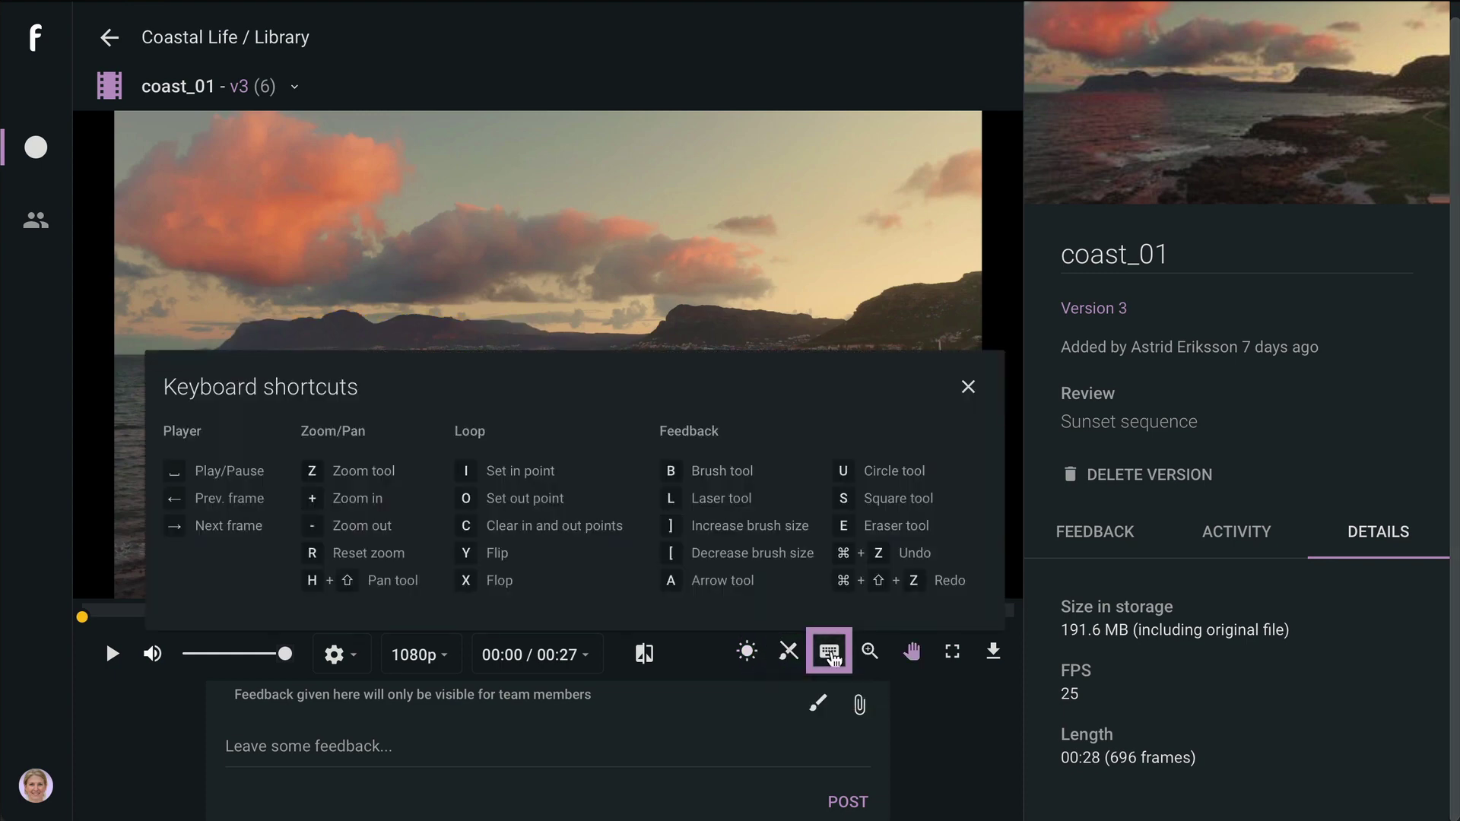
- Magnify the video to 150% and shift the view toward the beach huts
click(970, 391)
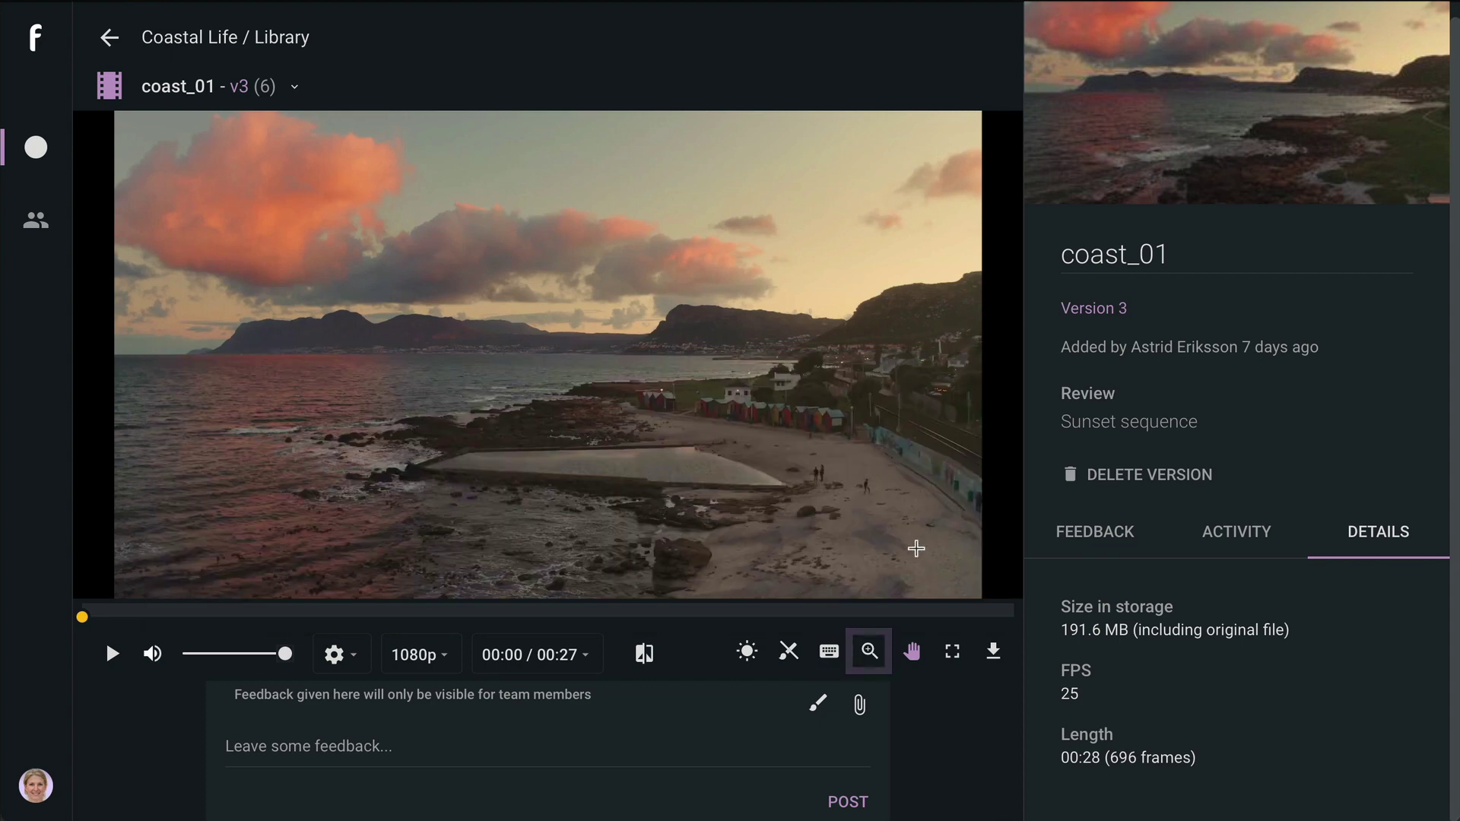
click(868, 653)
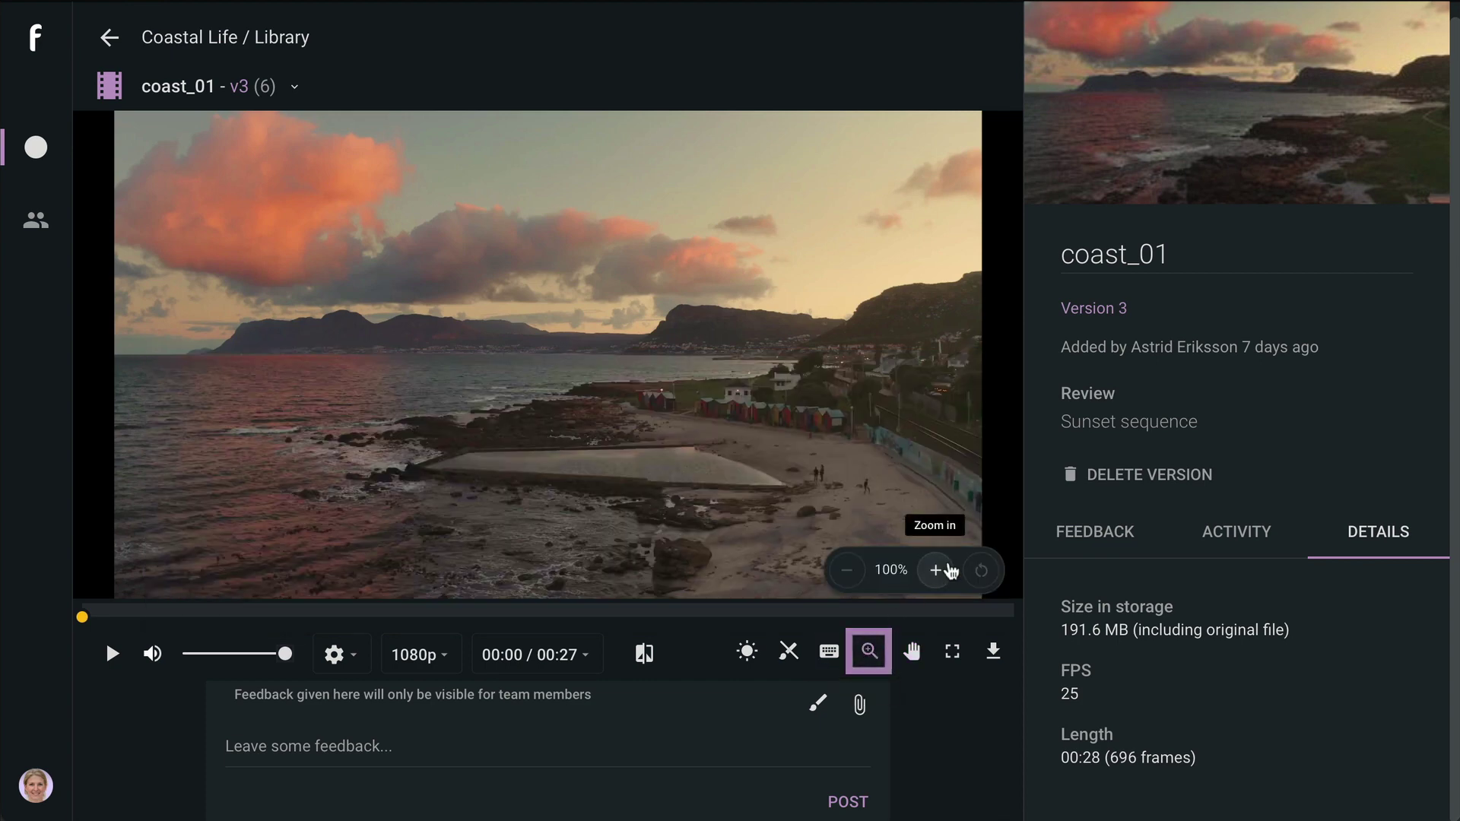
click(936, 569)
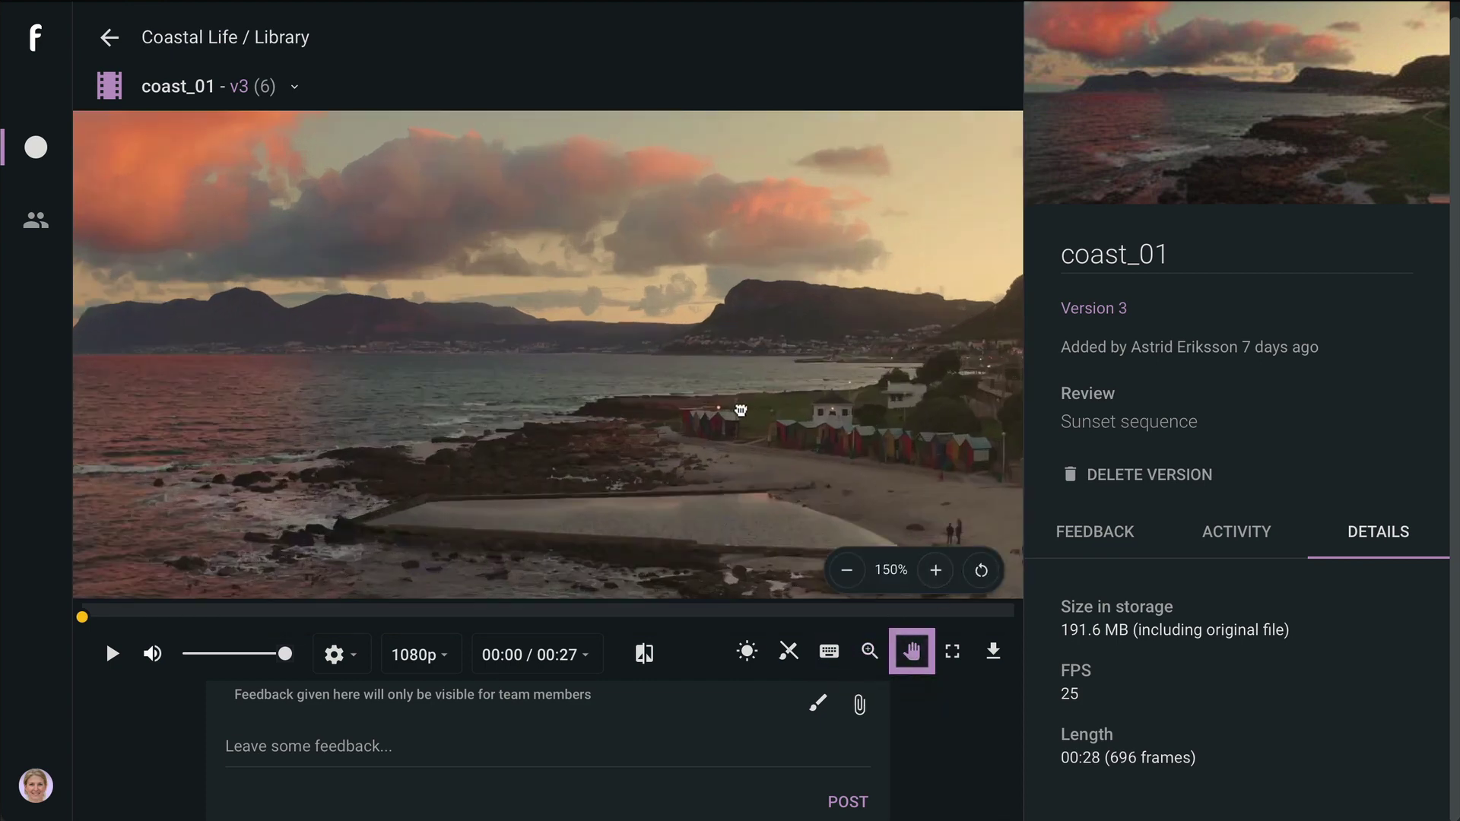
drag(742, 411, 517, 339)
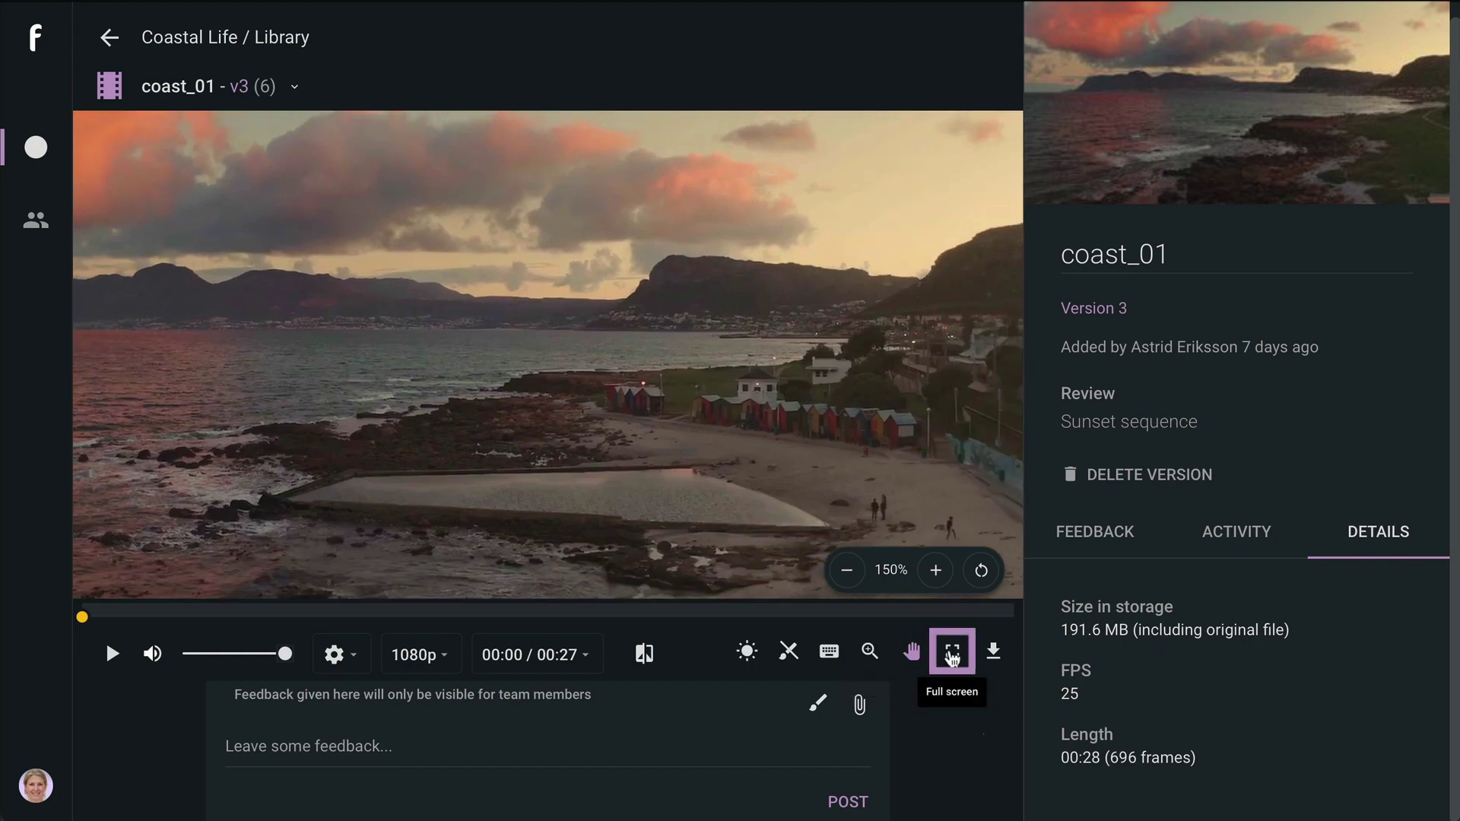
- Toggle full screen, view the download file choices, then start playback of coast_01 v3
click(952, 651)
key(Escape)
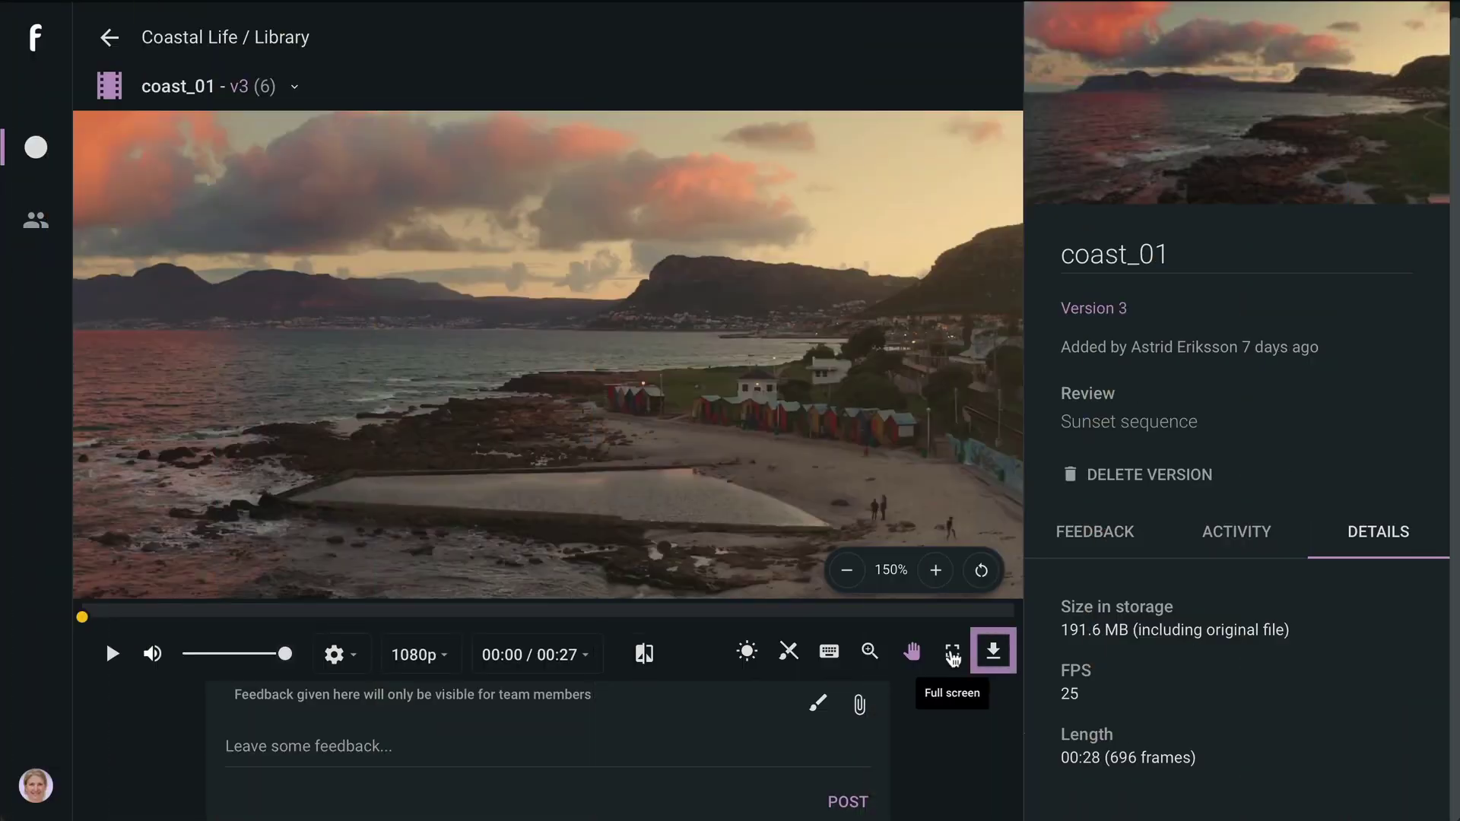
click(992, 656)
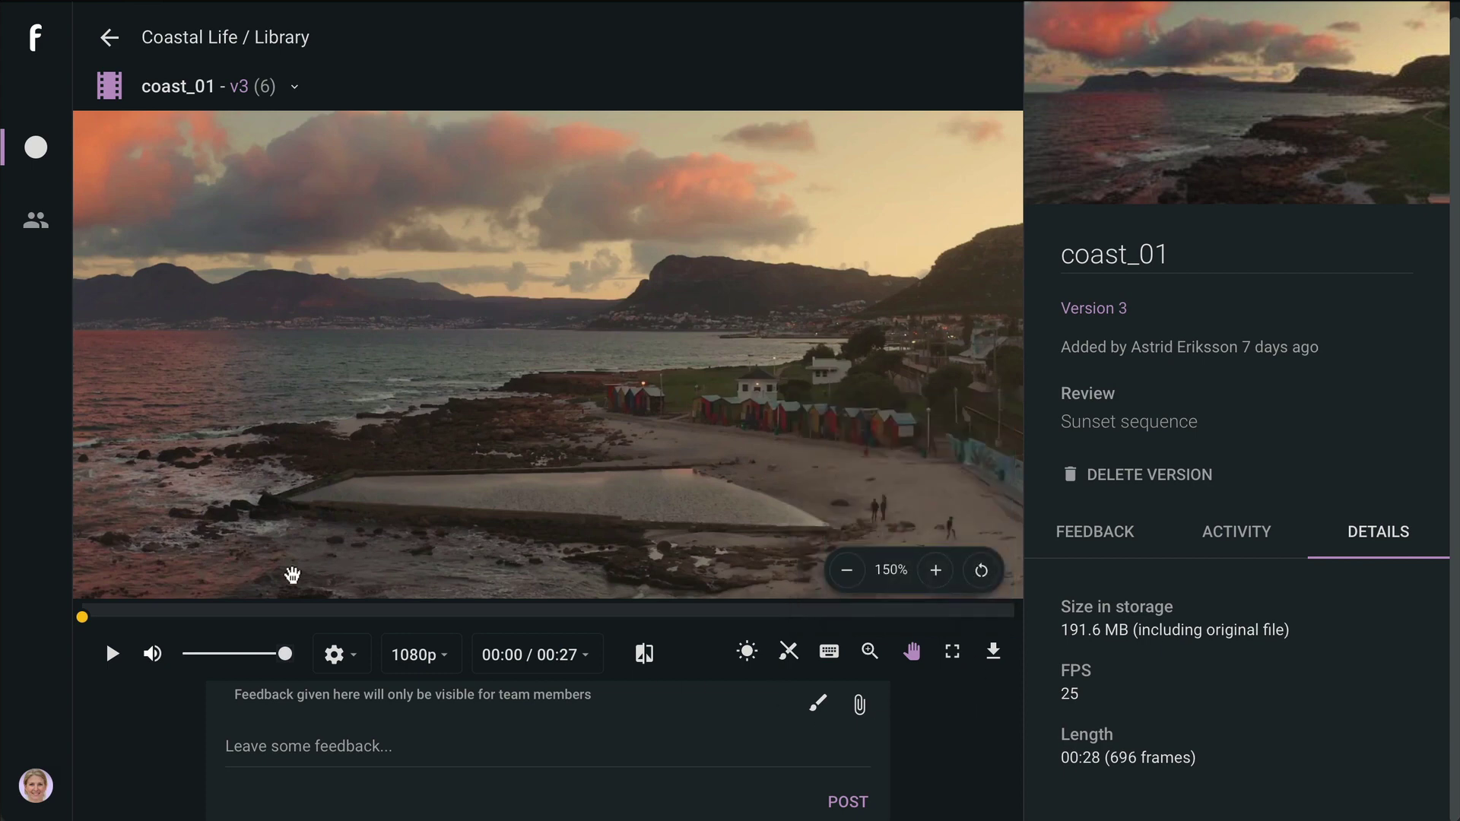
click(111, 654)
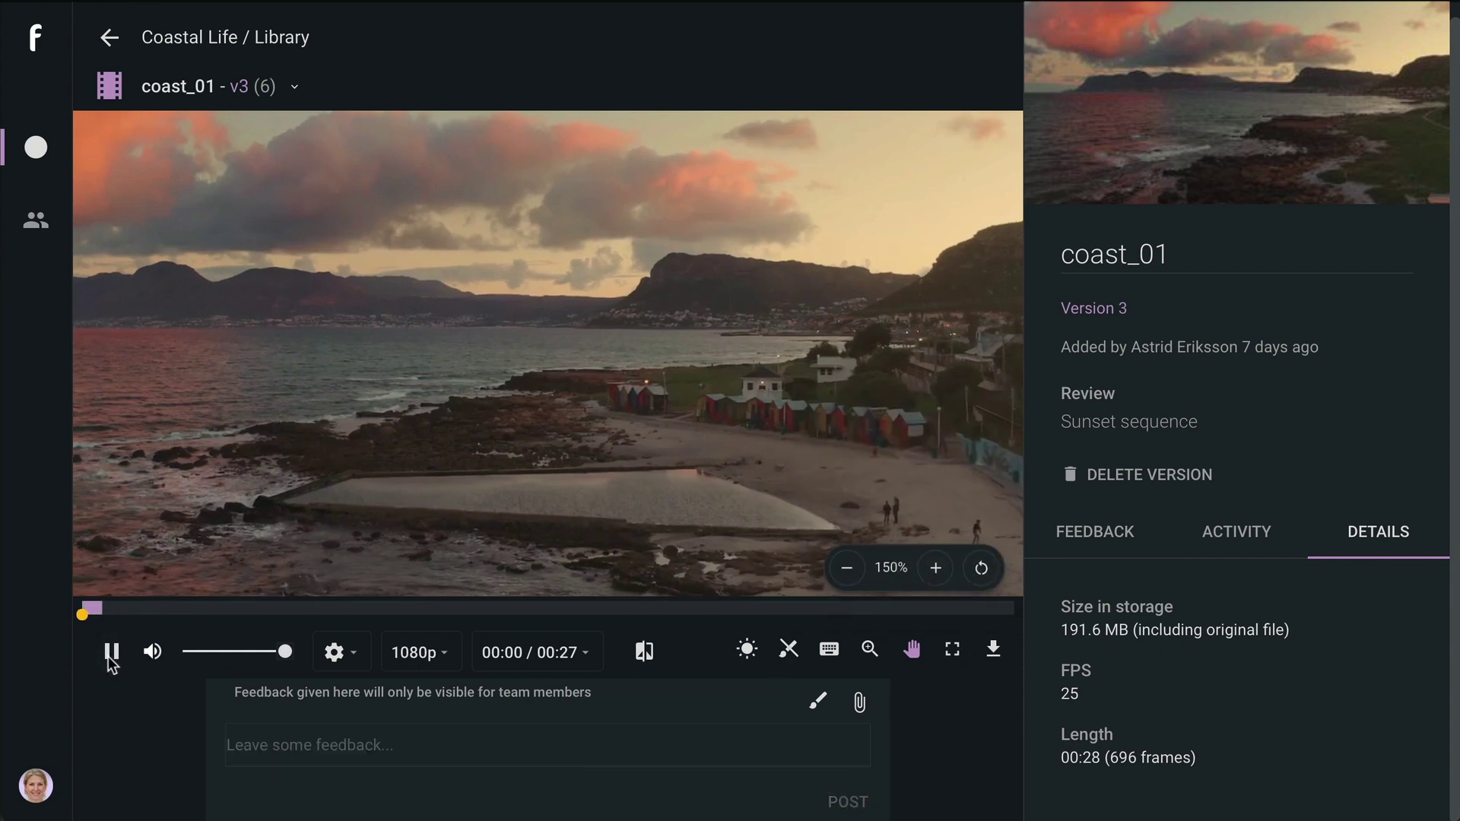